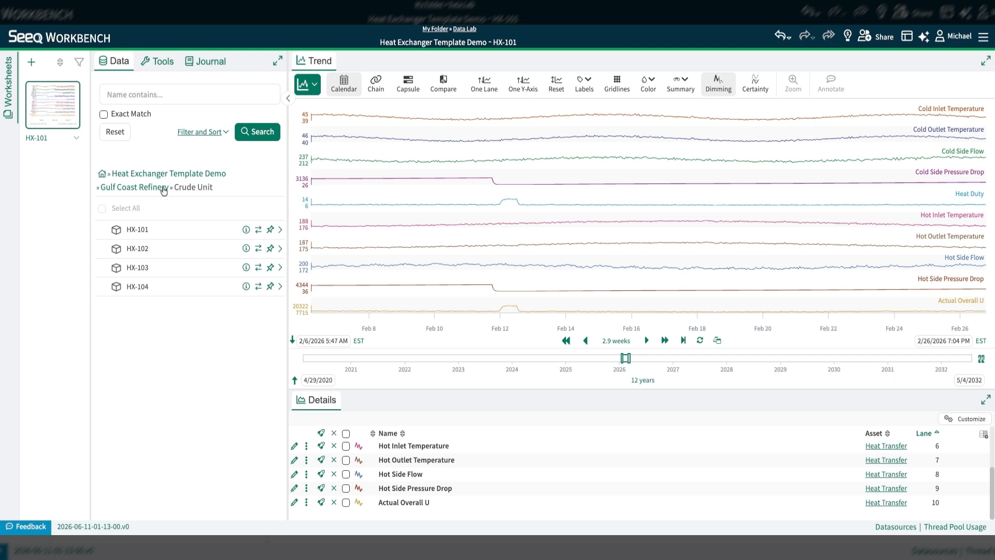
- Browse the Heat Exchanger Template Demo asset tree, opening the Bayou Chemicals and Gulf Coast Refinery sites
{"action": "left_click", "coordinate": [161, 190]}
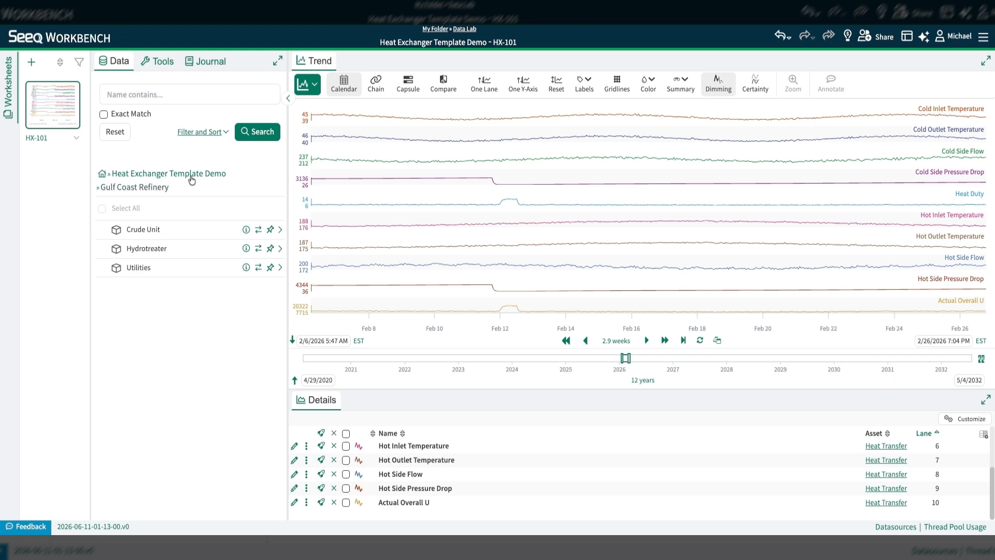
{"action": "left_click", "coordinate": [191, 175]}
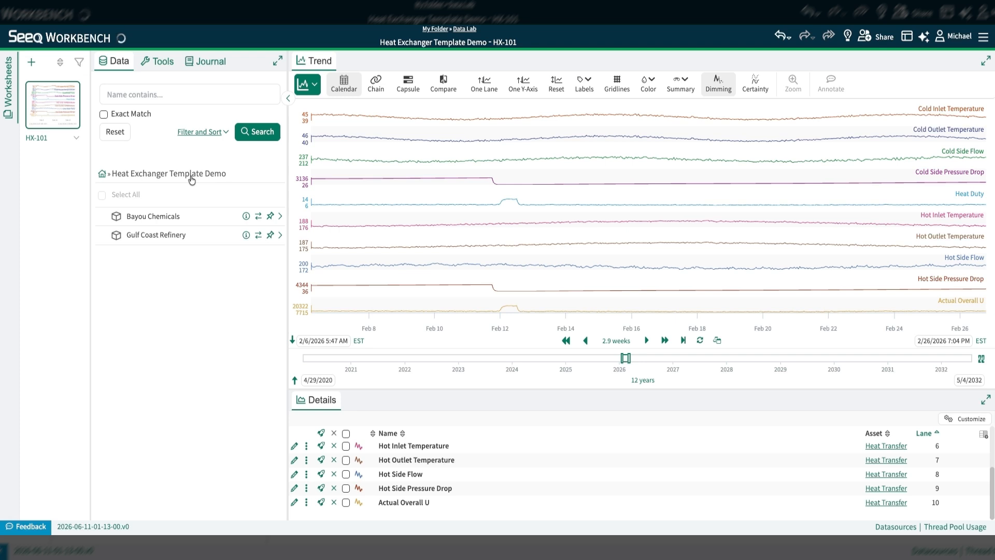
{"action": "left_click", "coordinate": [191, 216]}
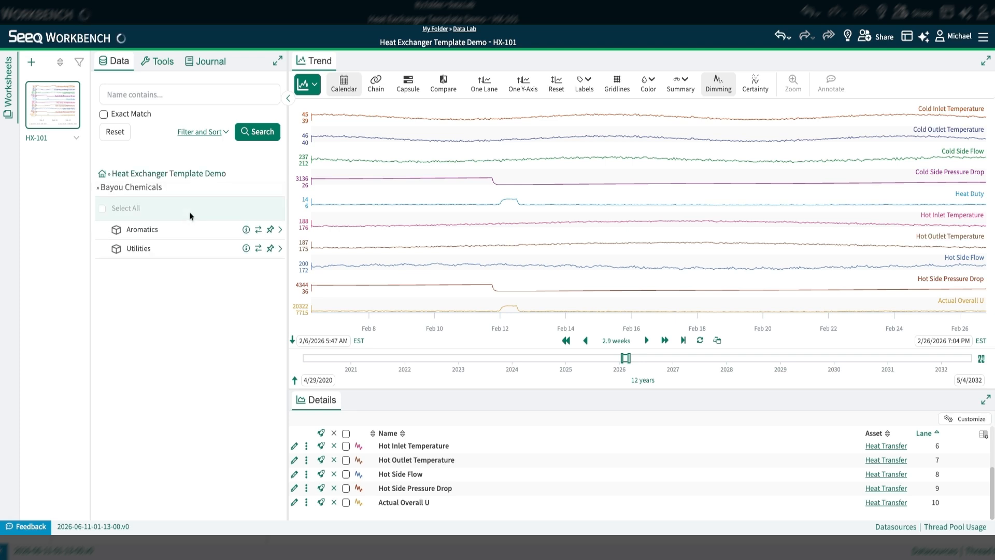
{"action": "left_click", "coordinate": [206, 175]}
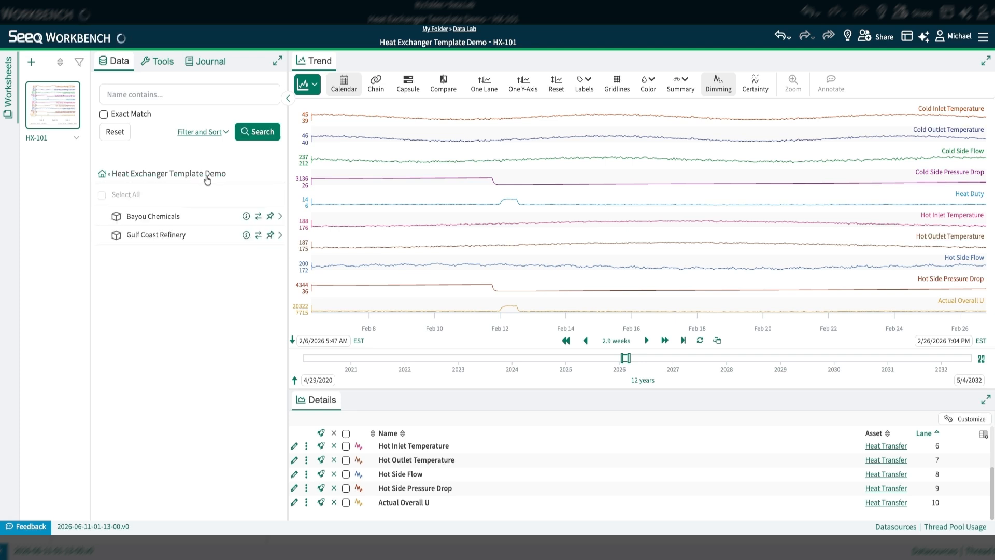
{"action": "left_click", "coordinate": [196, 235]}
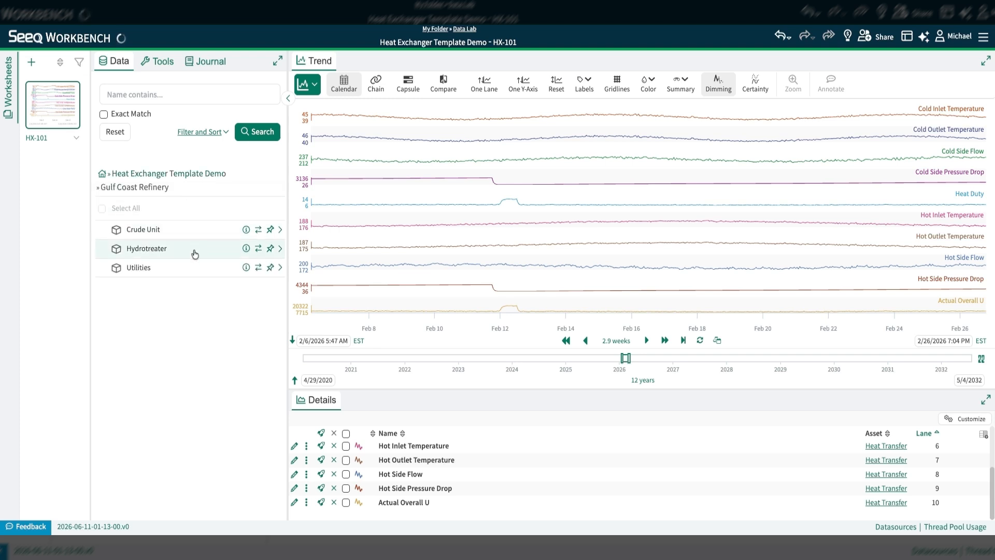
{"action": "left_click", "coordinate": [195, 238]}
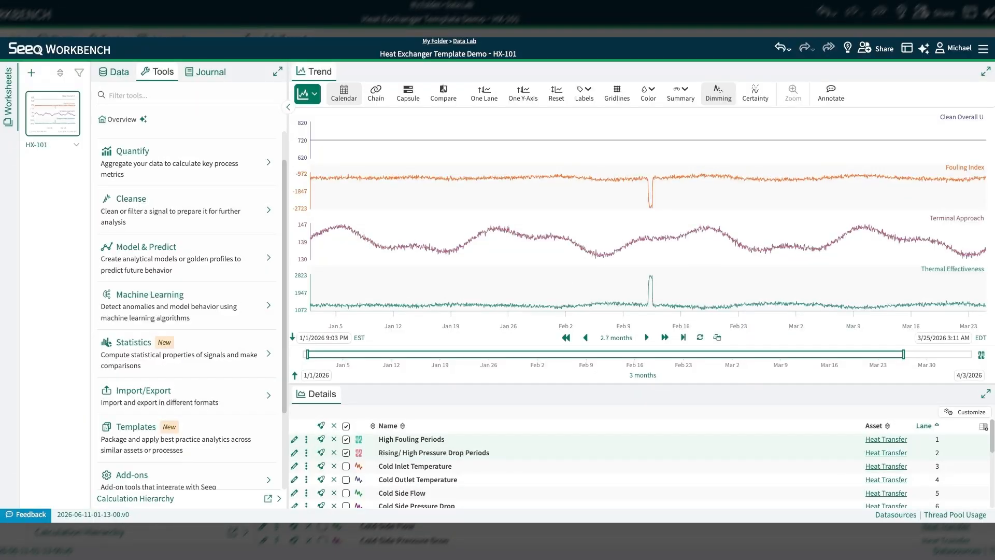
- Review the HX-101 conditions and signals in the details list down to Thermal Effectiveness
{"action": "scroll", "coordinate": [405, 483], "scroll_direction": "down", "scroll_amount": 1}
{"action": "scroll", "coordinate": [405, 483], "scroll_direction": "down", "scroll_amount": 5}
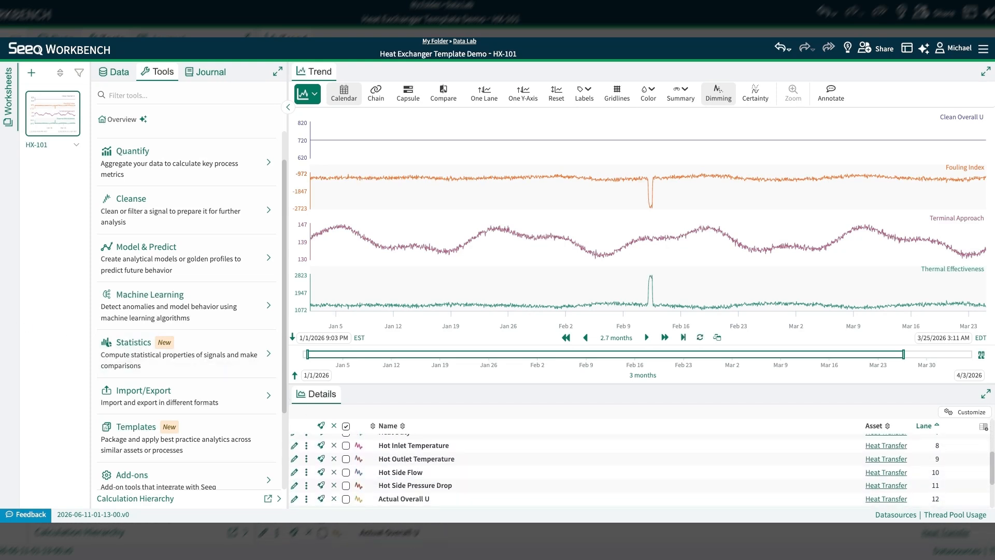
{"action": "scroll", "coordinate": [640, 468], "scroll_direction": "down", "scroll_amount": 2}
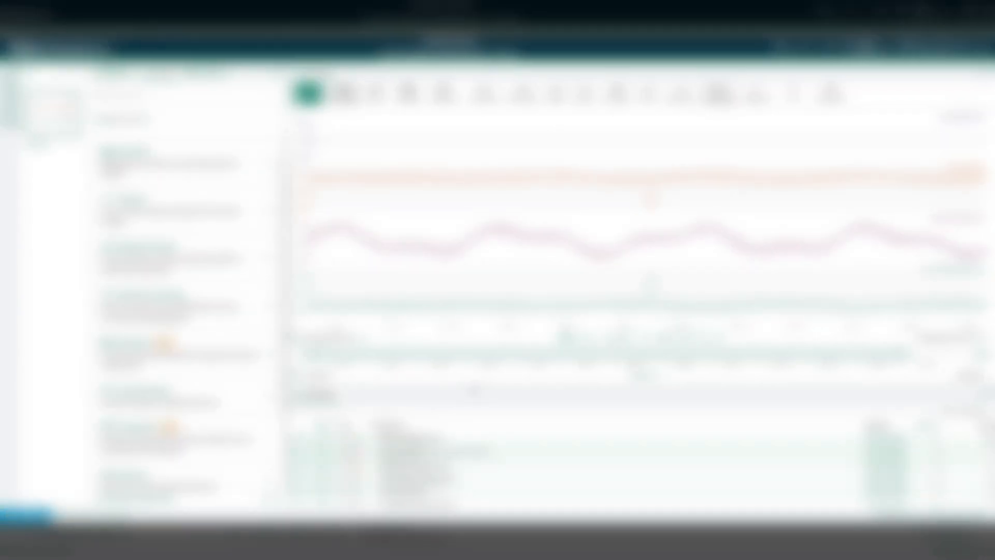
{"action": "scroll", "coordinate": [480, 465], "scroll_direction": "down", "scroll_amount": 5}
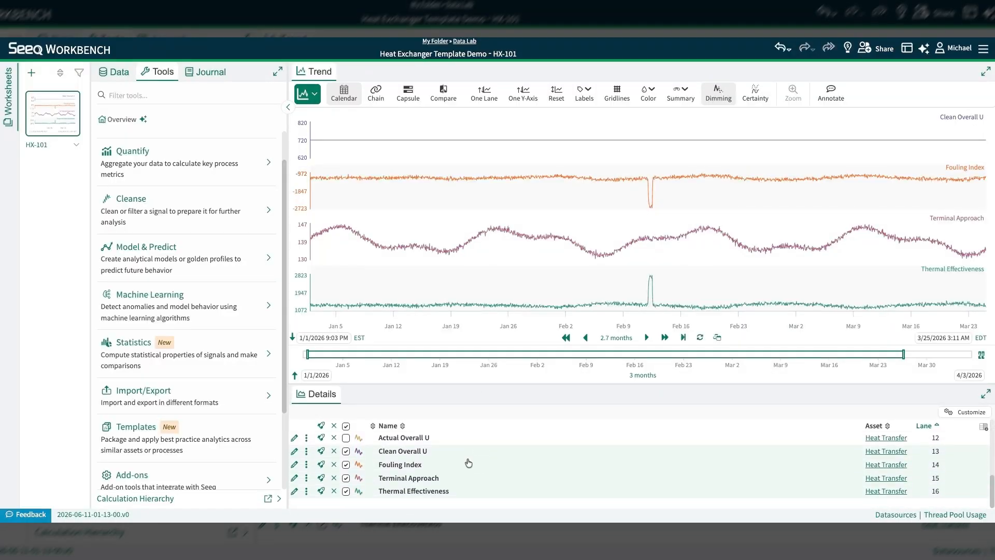
- Create a new template and name it Heat Exchanger Calcs
{"action": "left_click", "coordinate": [217, 431]}
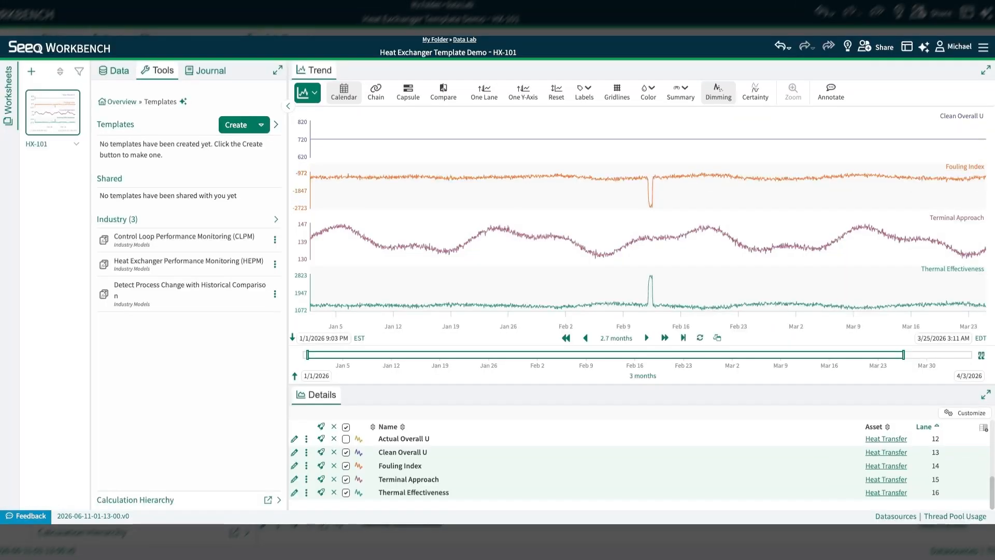
{"action": "left_click", "coordinate": [234, 127]}
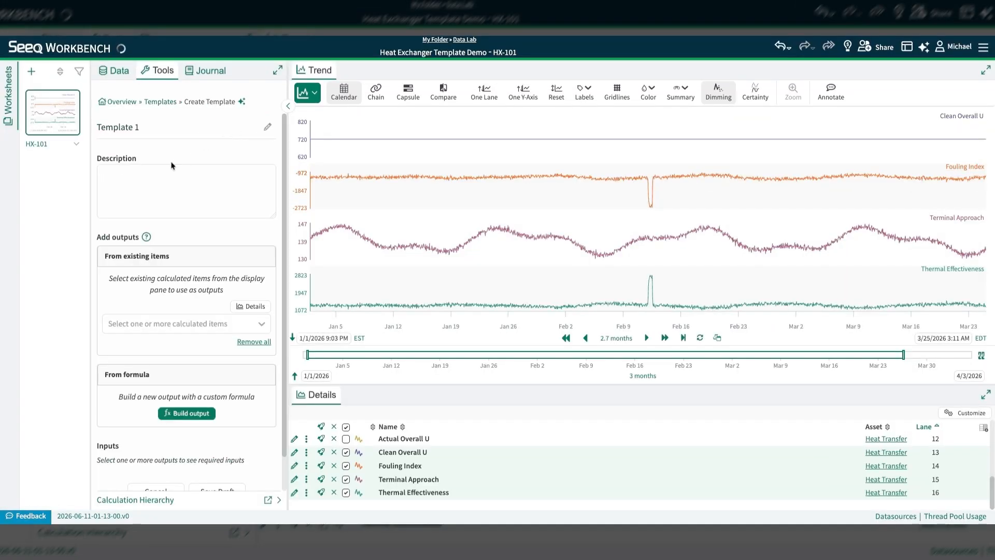
{"action": "left_click", "coordinate": [132, 131]}
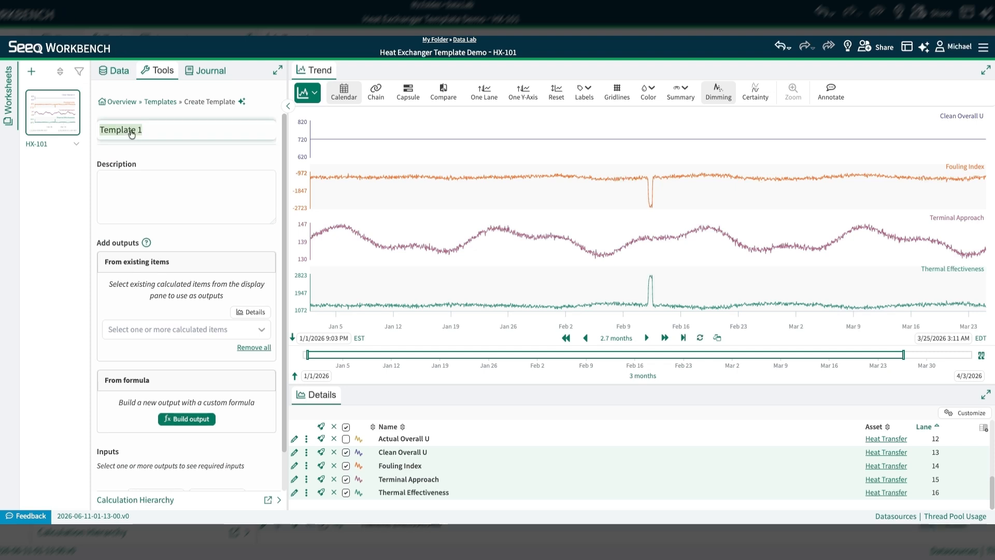
{"action": "type", "text": "Heat Exchanger"}
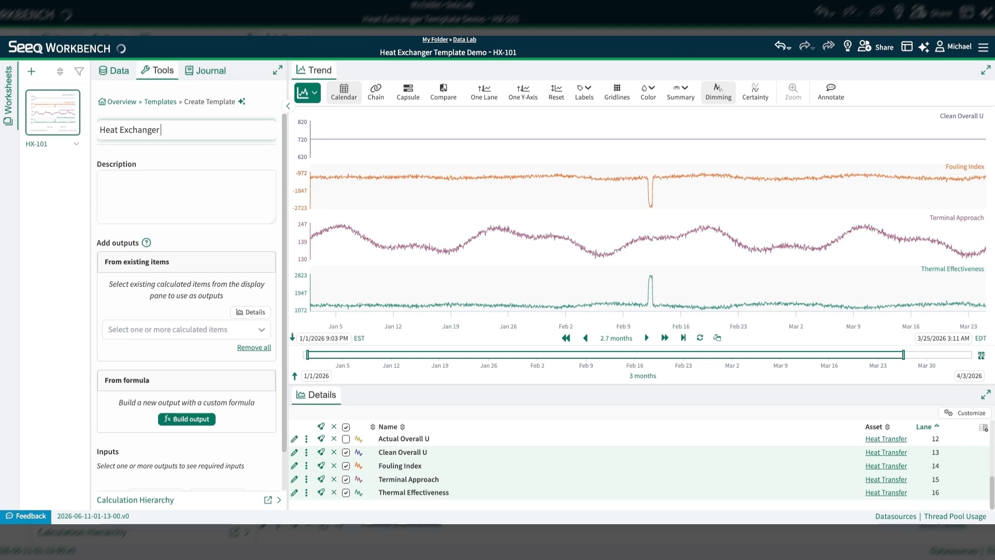
{"action": "type", "text": " Calcs"}
- Add a template description saying it evaluates heat exchanger performance from flow, temperature, duty, area, clean U and pressure-drop inputs to calculate fouling and heat-transfer efficiency outputs
{"action": "left_click", "coordinate": [130, 173]}
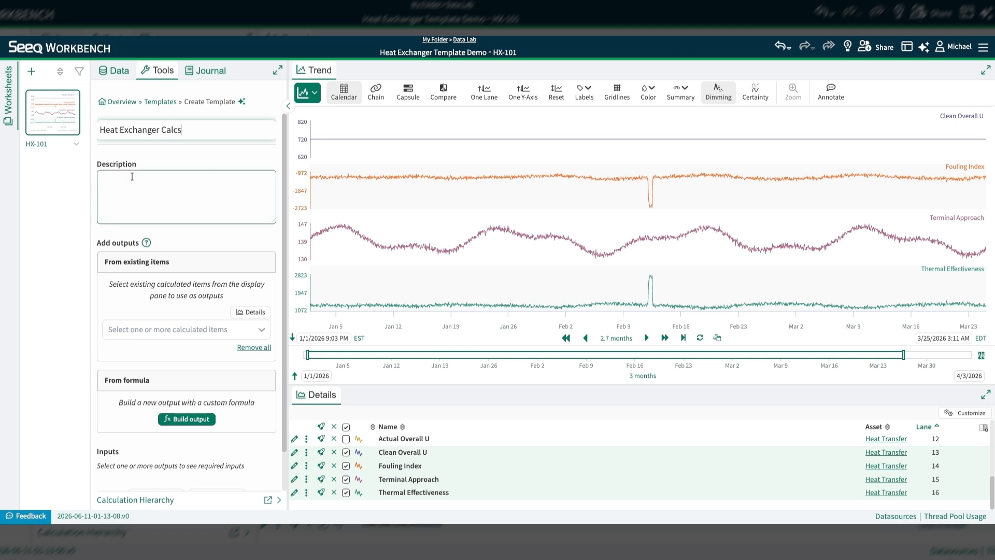
{"action": "left_click", "coordinate": [130, 177]}
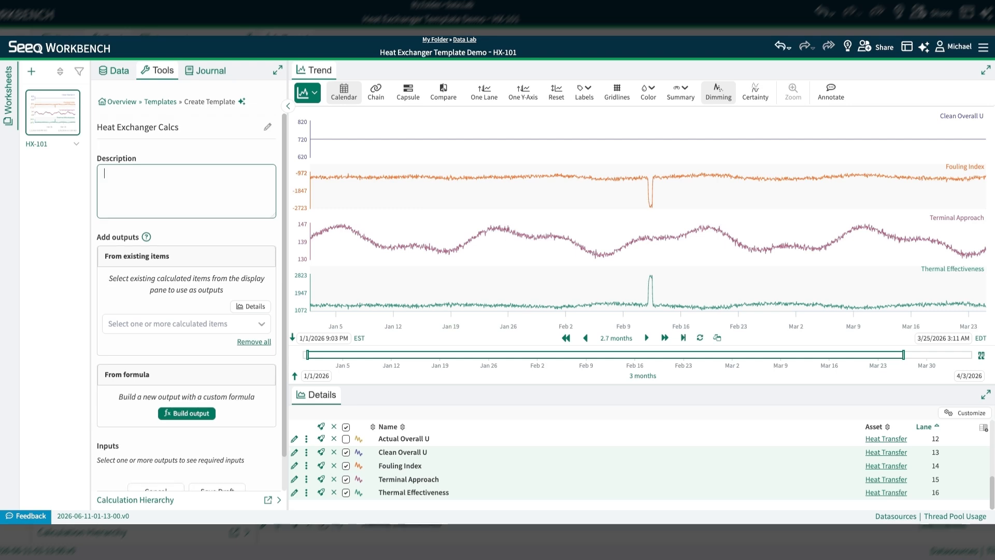
{"action": "type", "text": "This template evaluates heat exchanger performance by using flow, temperature, duty, area, clean U, and pressure-drop inputs to calculate fouling and heat-transfer efficiency indicators."}
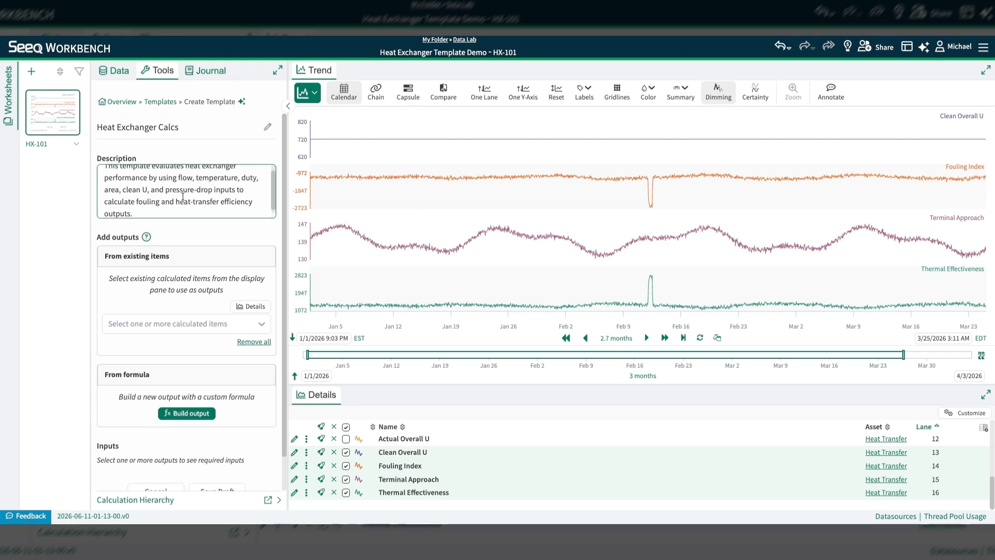
{"action": "scroll", "coordinate": [170, 192], "scroll_direction": "up", "scroll_amount": 2}
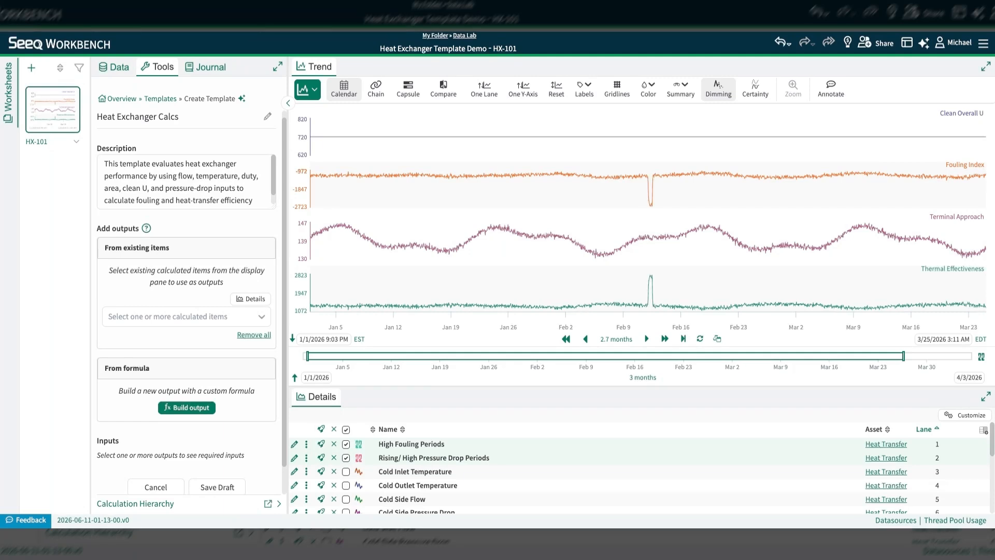
- Add Actual Overall U, Fouling Index, High Fouling Periods, Rising/ High Pressure Drop Periods, Terminal Approach and Thermal Effectiveness as outputs from existing items
{"action": "left_click", "coordinate": [182, 321]}
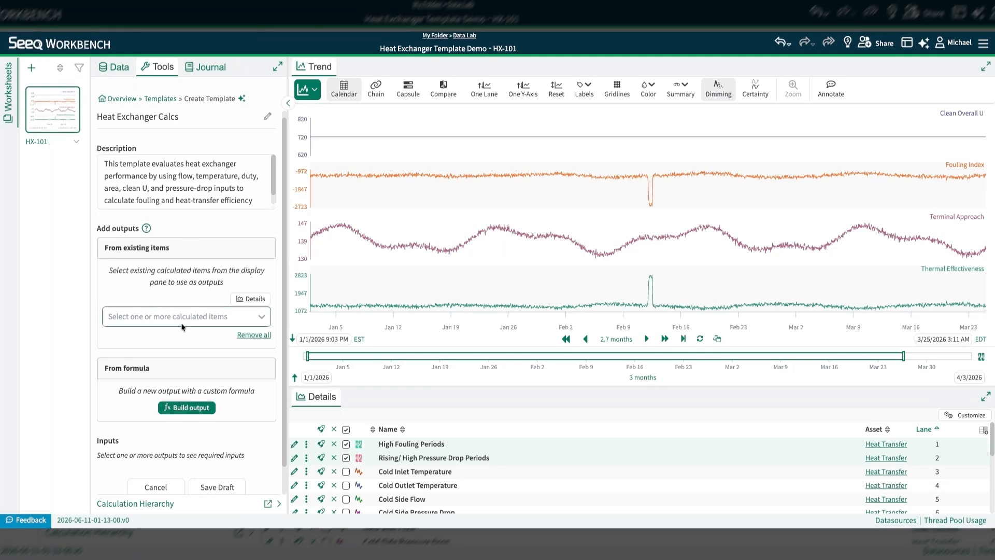
{"action": "scroll", "coordinate": [164, 373], "scroll_direction": "down", "scroll_amount": 5}
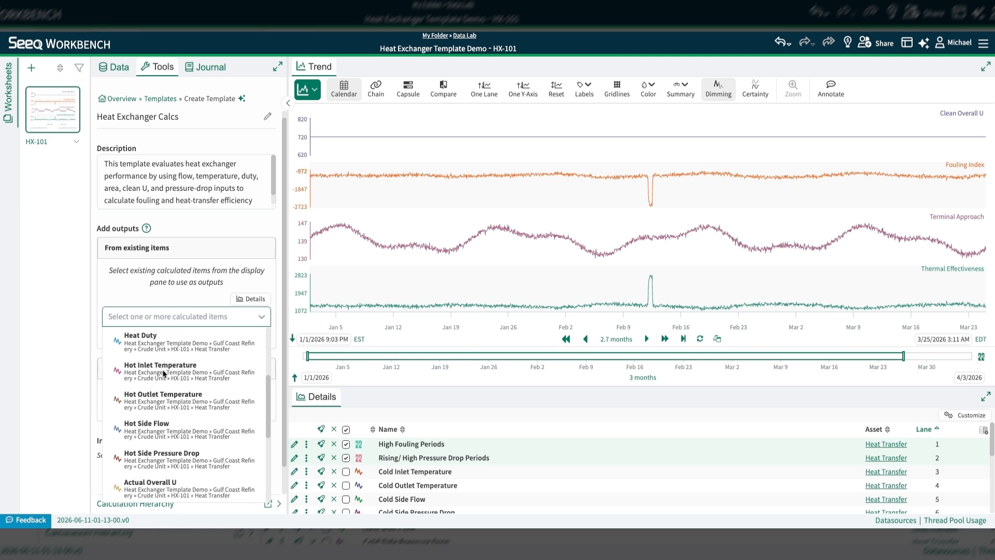
{"action": "scroll", "coordinate": [166, 378], "scroll_direction": "down", "scroll_amount": 2}
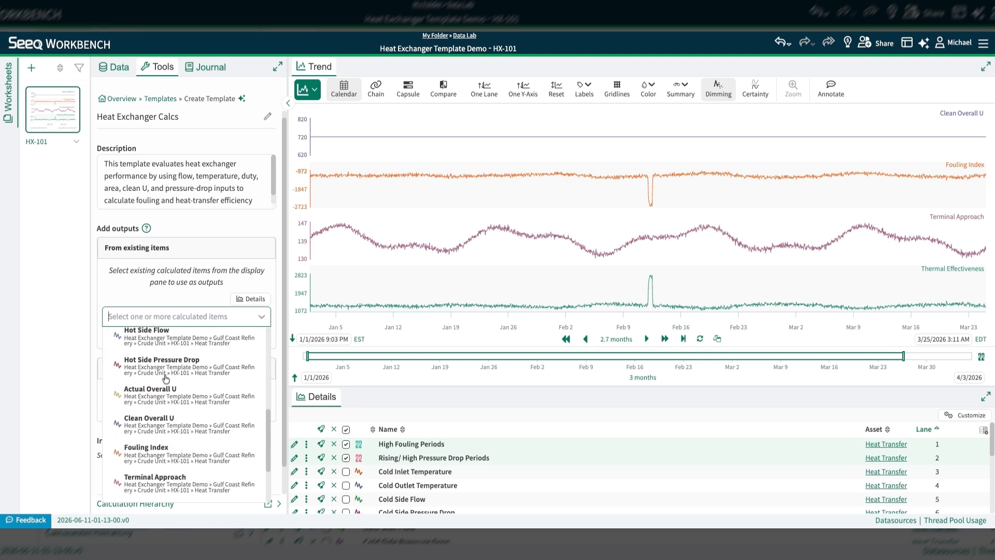
{"action": "left_click", "coordinate": [169, 406]}
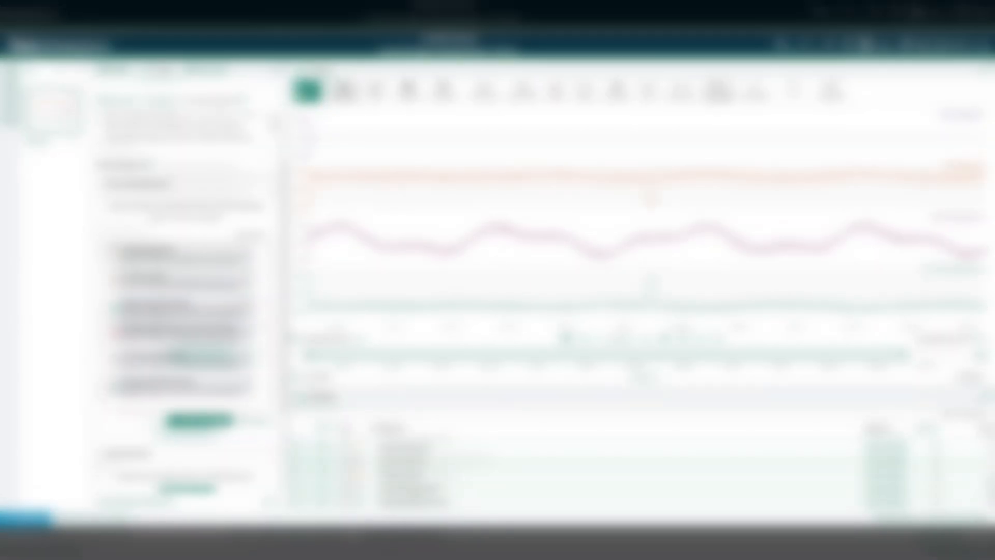
{"action": "scroll", "coordinate": [128, 368], "scroll_direction": "down", "scroll_amount": 2}
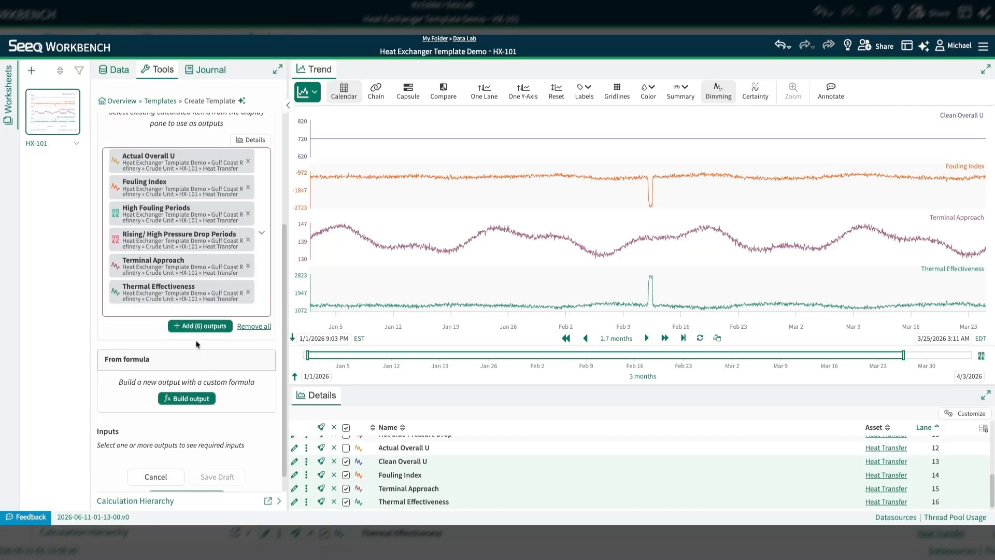
{"action": "left_click", "coordinate": [200, 326]}
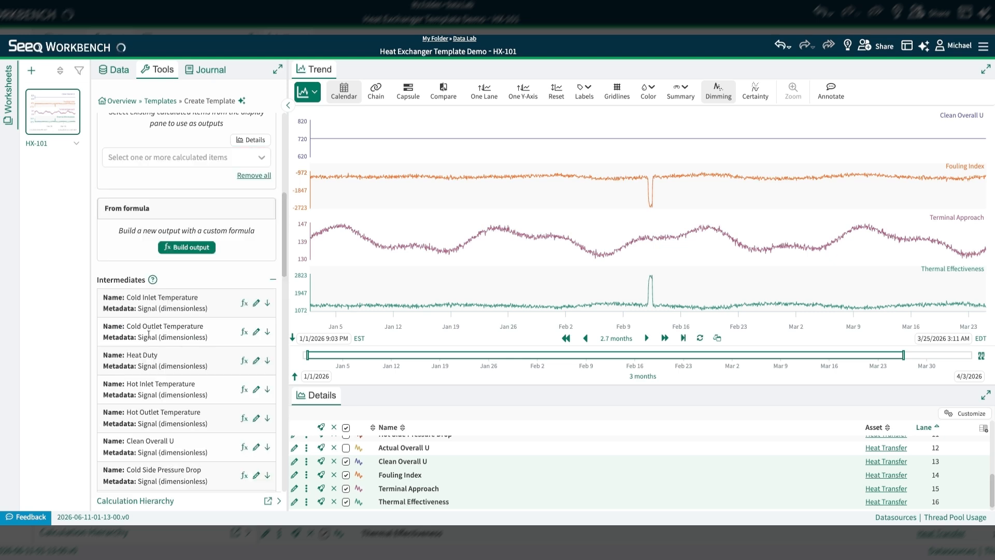
- View the formula of the Actual Overall U output and open its name for editing
{"action": "scroll", "coordinate": [147, 331], "scroll_direction": "up", "scroll_amount": 5}
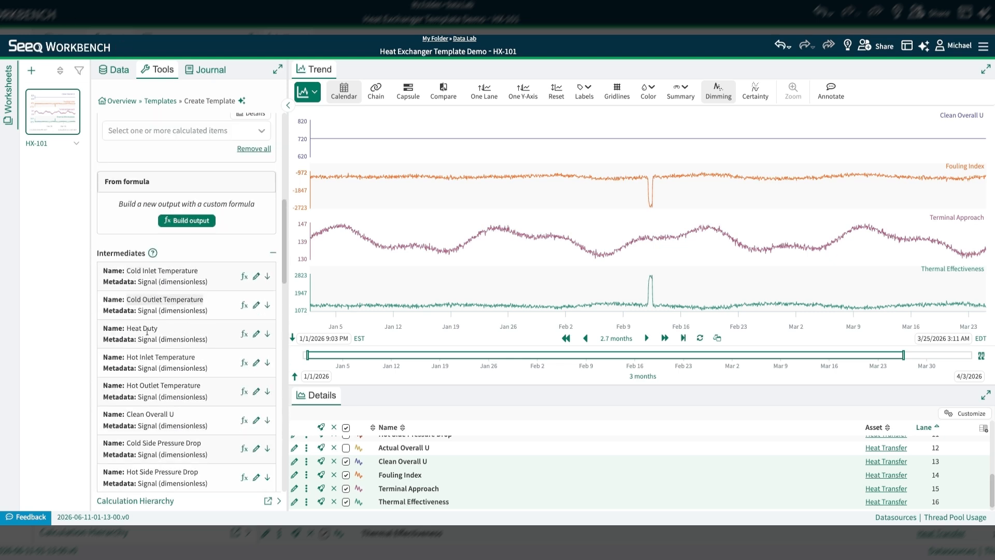
{"action": "scroll", "coordinate": [169, 303], "scroll_direction": "up", "scroll_amount": 3}
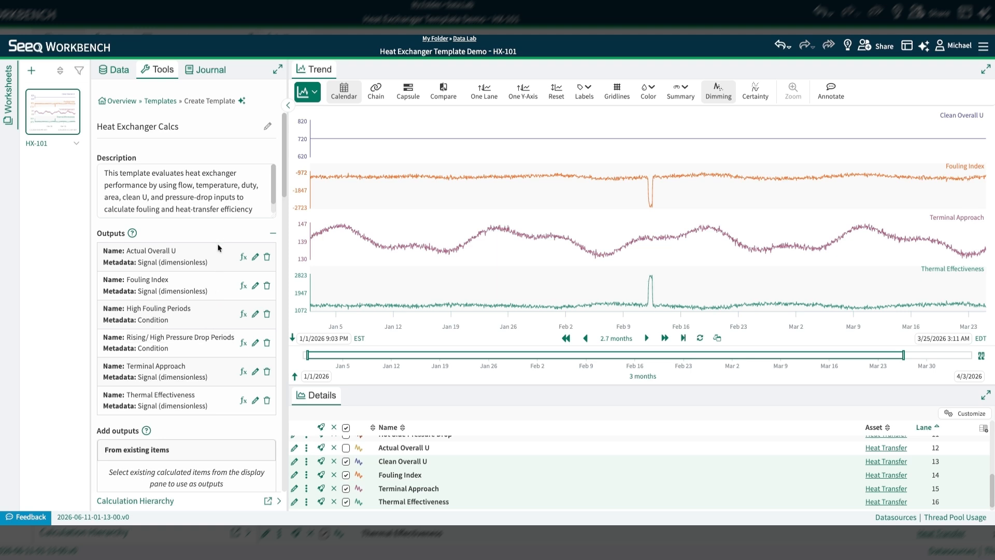
{"action": "left_click", "coordinate": [244, 257]}
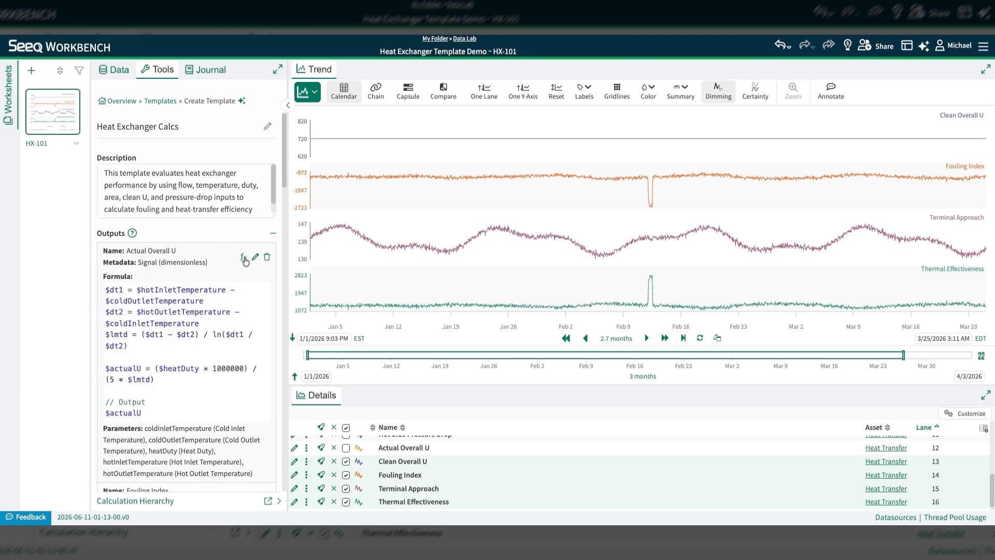
{"action": "left_click", "coordinate": [243, 257]}
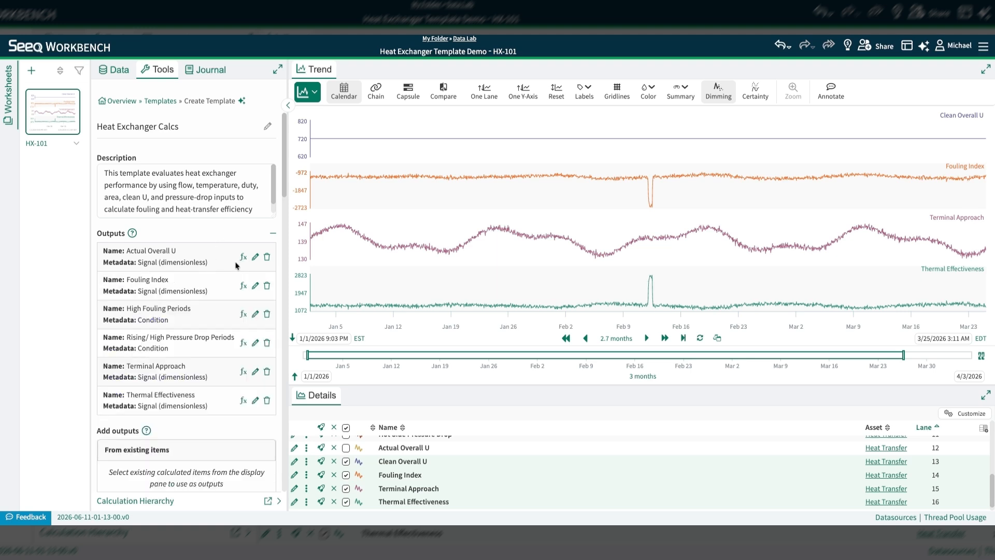
{"action": "left_click", "coordinate": [155, 252]}
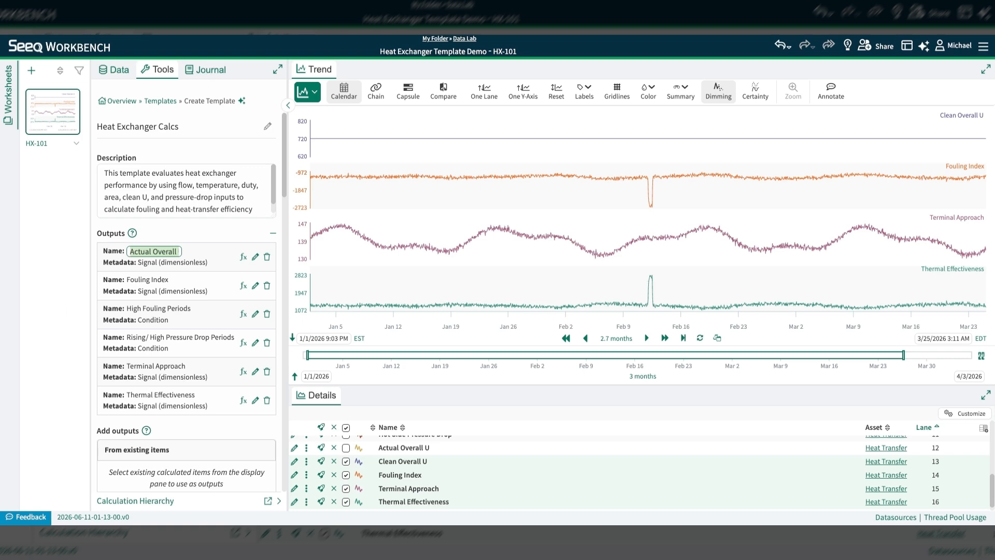
{"action": "key", "text": "Return"}
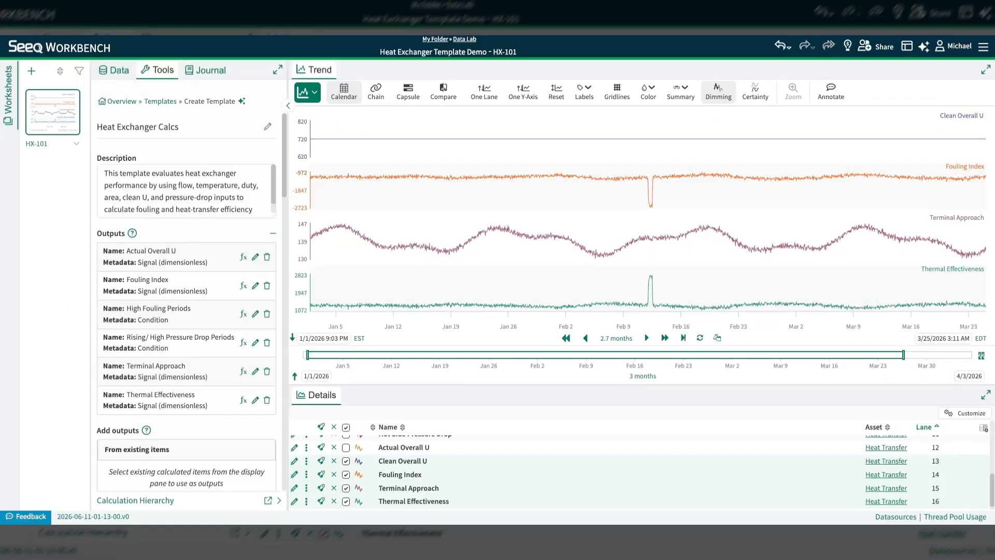
- Examine the template's intermediates and its input list with the input names
{"action": "scroll", "coordinate": [187, 302], "scroll_direction": "down", "scroll_amount": 5}
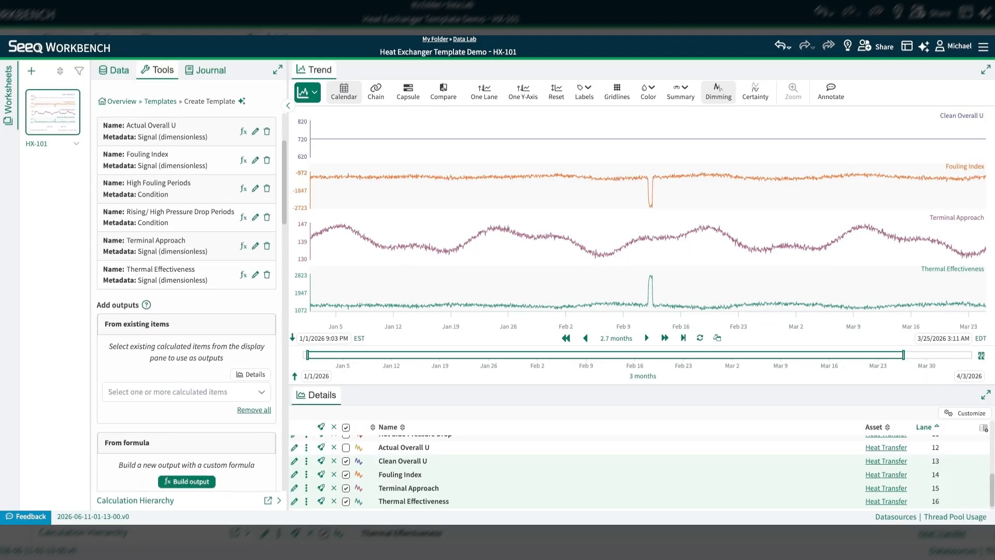
{"action": "scroll", "coordinate": [187, 302], "scroll_direction": "down", "scroll_amount": 4}
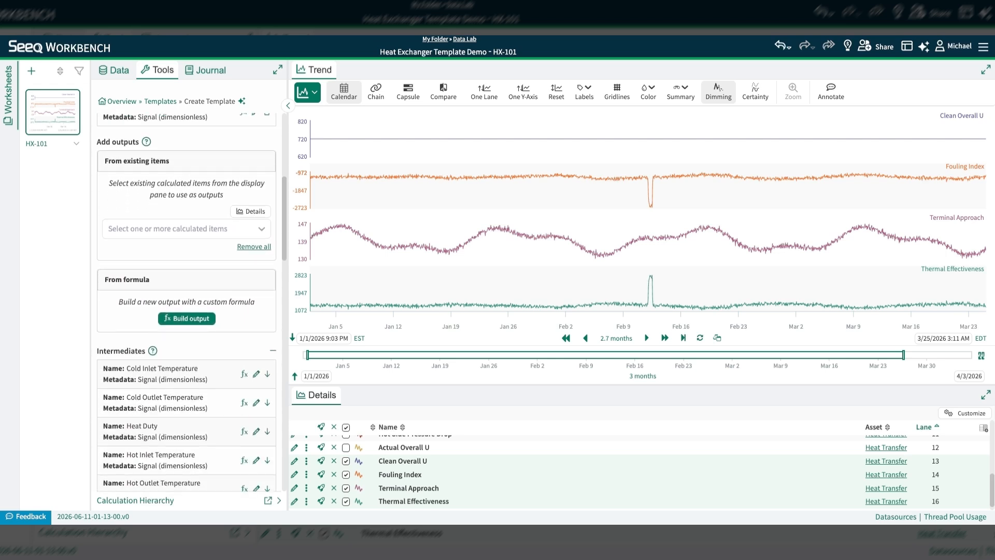
{"action": "scroll", "coordinate": [186, 302], "scroll_direction": "down", "scroll_amount": 2}
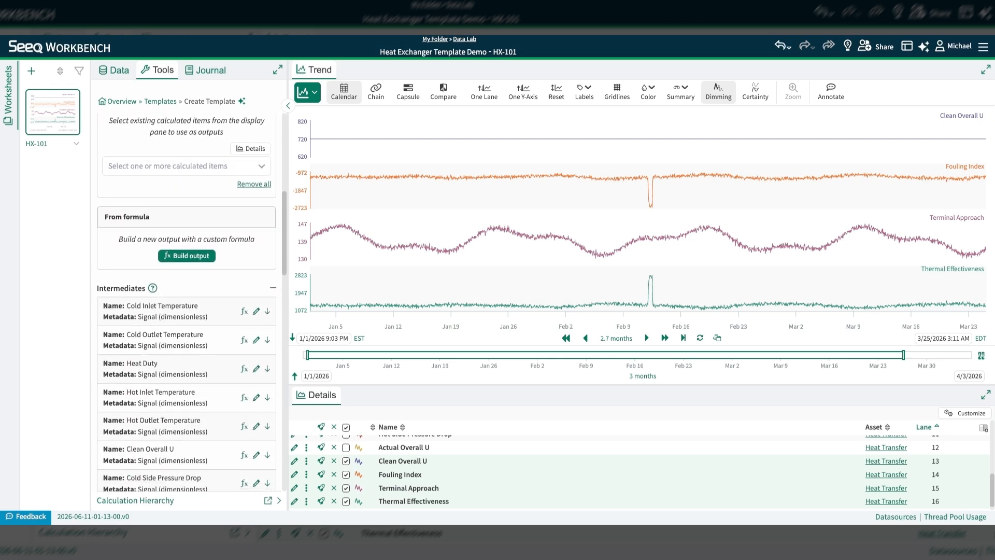
{"action": "scroll", "coordinate": [187, 302], "scroll_direction": "down", "scroll_amount": 2}
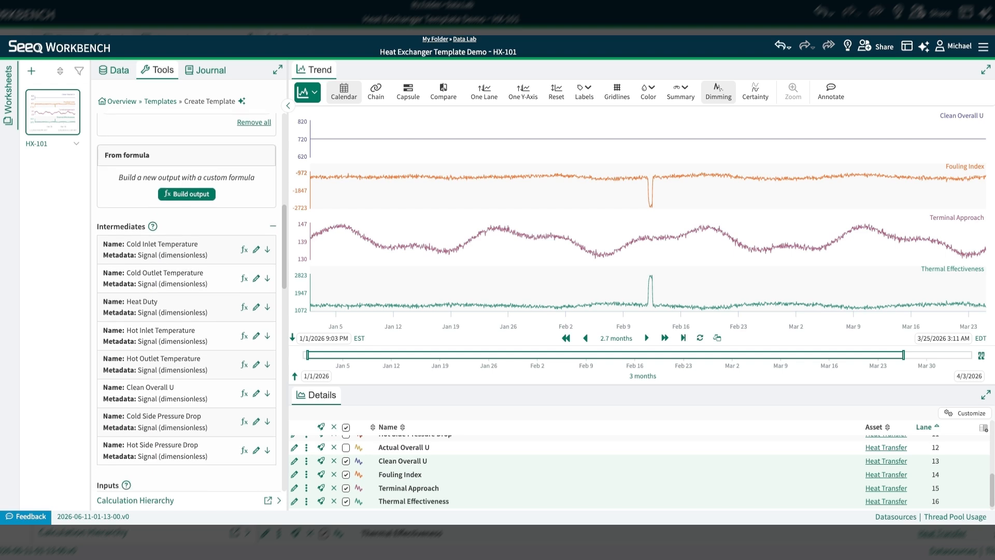
{"action": "scroll", "coordinate": [186, 302], "scroll_direction": "down", "scroll_amount": 3}
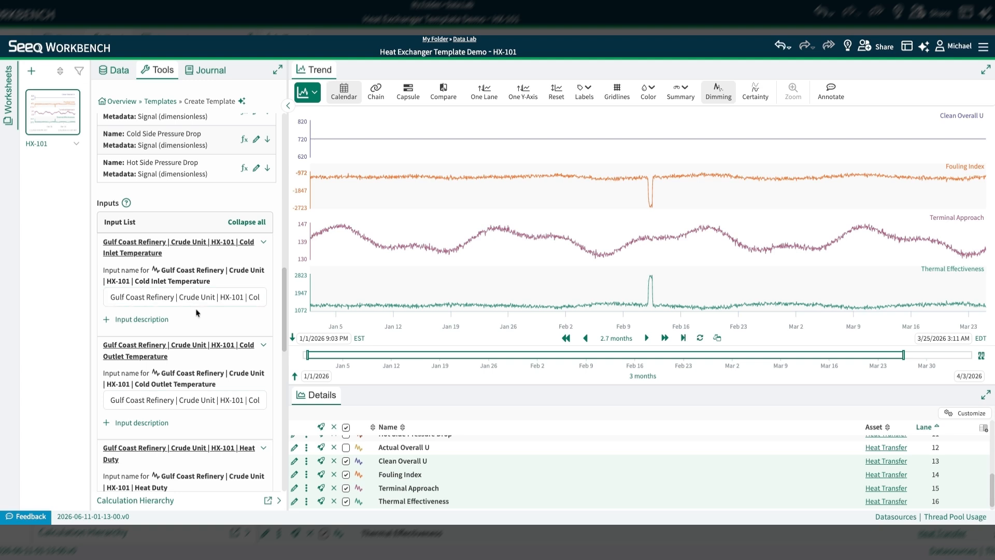
{"action": "scroll", "coordinate": [189, 313], "scroll_direction": "up", "scroll_amount": 1}
{"action": "scroll", "coordinate": [189, 313], "scroll_direction": "down", "scroll_amount": 1}
{"action": "scroll", "coordinate": [218, 371], "scroll_direction": "down", "scroll_amount": 5}
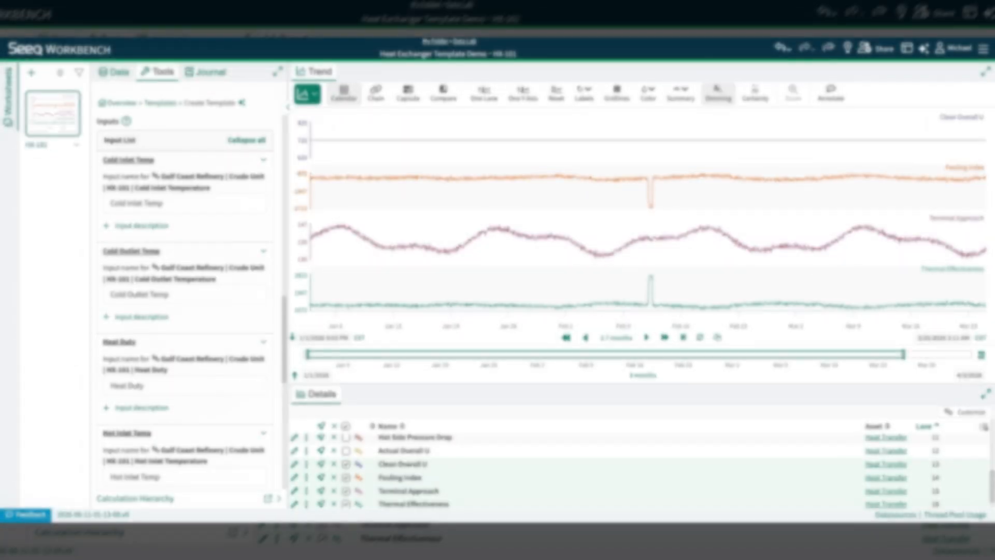
- Create and publish the Heat Exchanger Calcs template after checking the rest of its input list
{"action": "scroll", "coordinate": [189, 302], "scroll_direction": "down", "scroll_amount": 8}
{"action": "scroll", "coordinate": [185, 301], "scroll_direction": "down", "scroll_amount": 1}
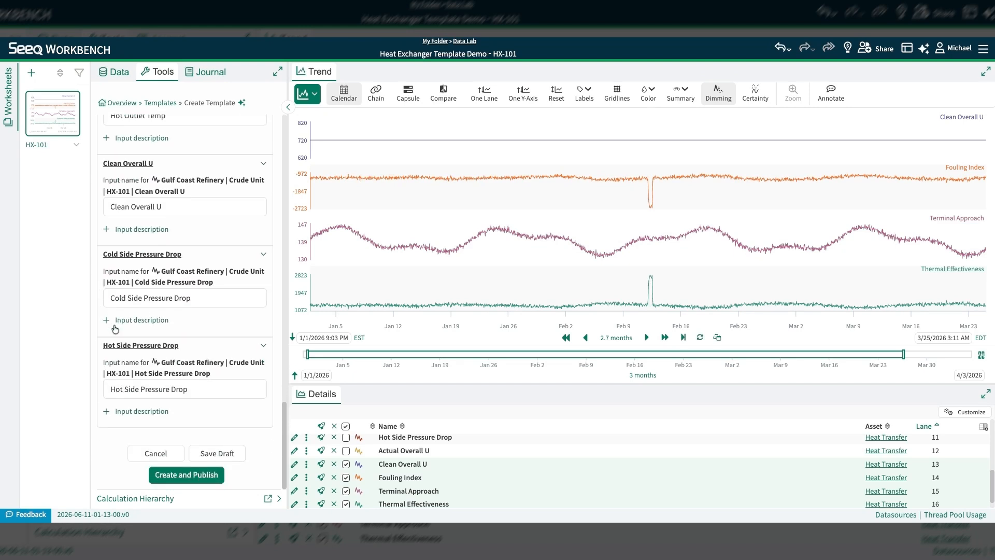
{"action": "left_click", "coordinate": [186, 475]}
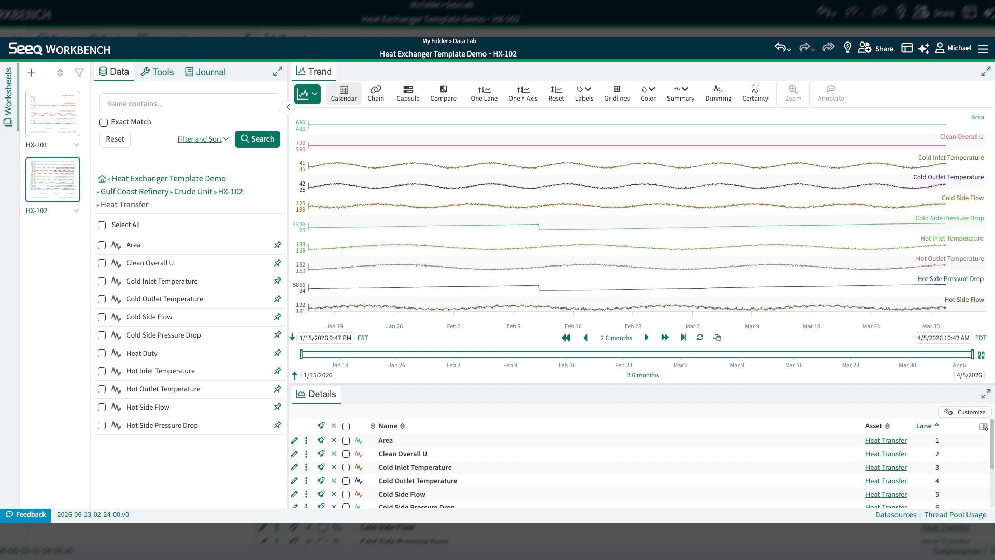
- Start applying the Heat Exchanger Calcs template on the HX-102 worksheet and name the instance HX-102
{"action": "left_click", "coordinate": [154, 74]}
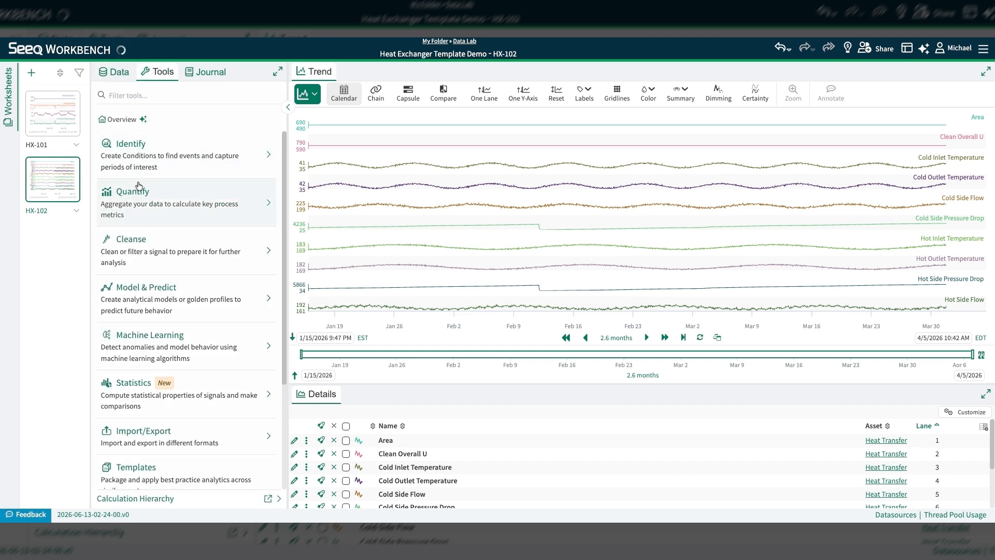
{"action": "left_click", "coordinate": [136, 466]}
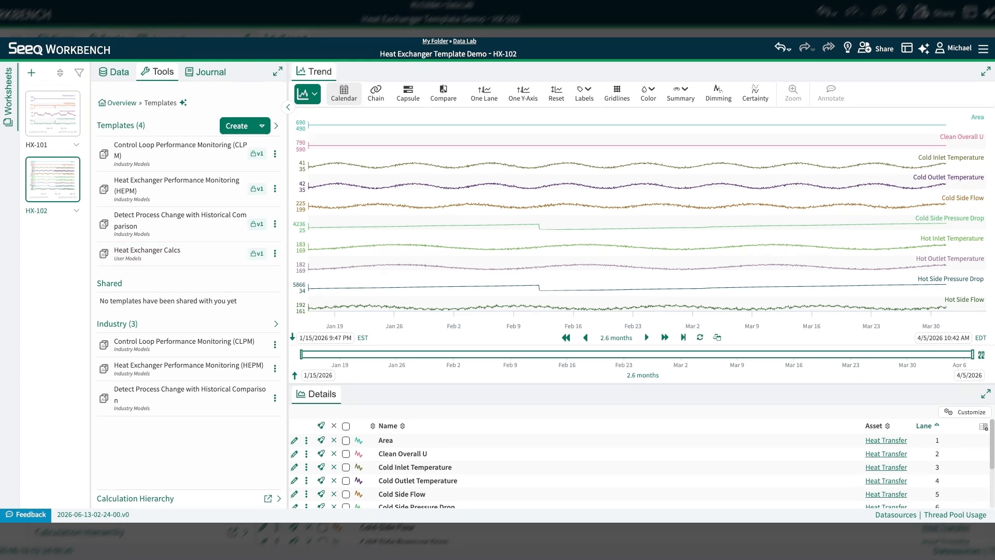
{"action": "left_click", "coordinate": [198, 262]}
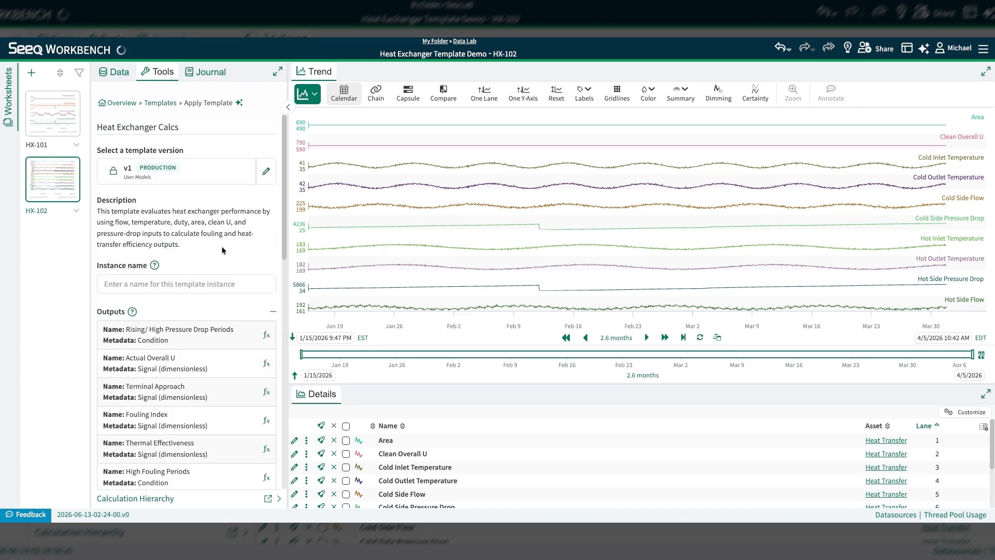
{"action": "left_click", "coordinate": [179, 284]}
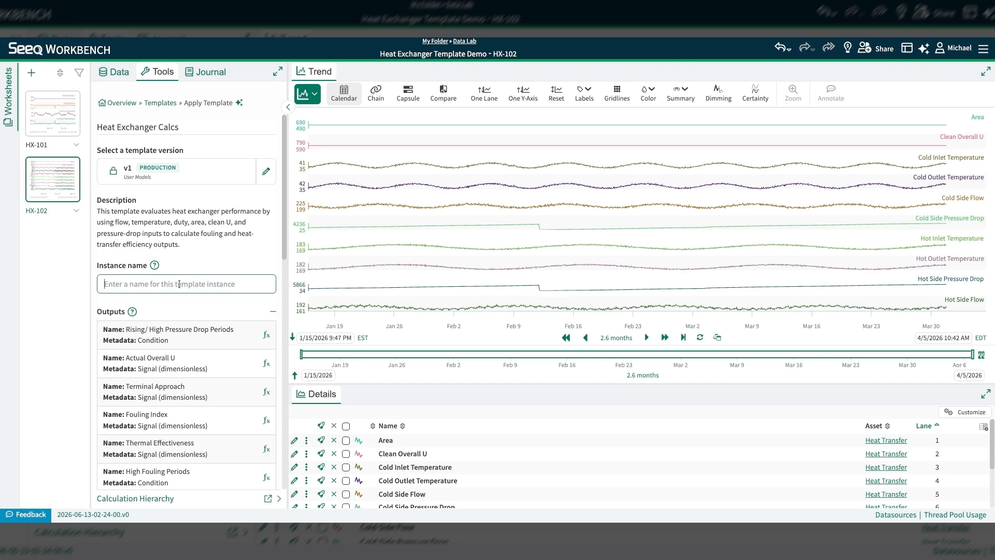
{"action": "type", "text": "HX-102"}
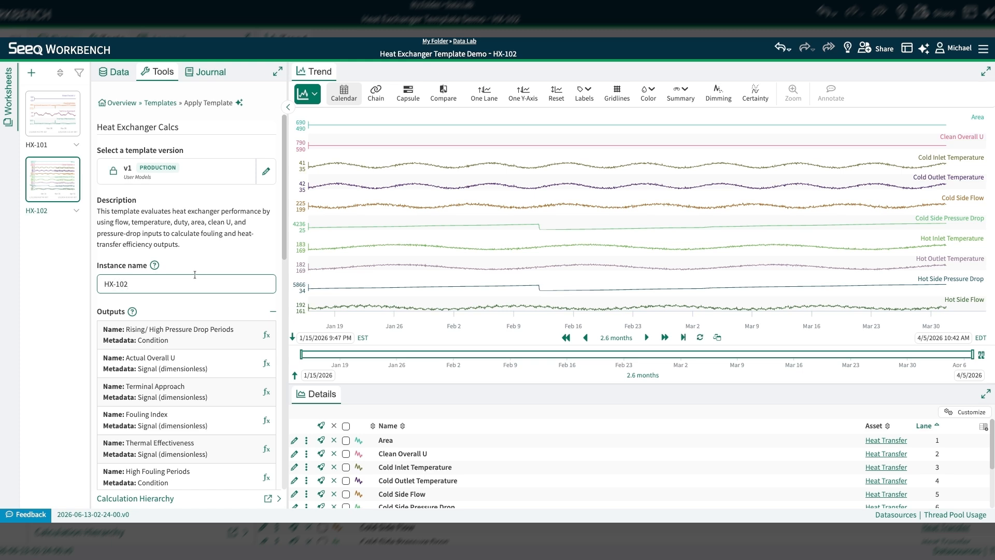
- Map the template's pressure drop, Clean Overall U, temperature and Heat Duty inputs to the matching HX-102 signals
{"action": "scroll", "coordinate": [195, 275], "scroll_direction": "down", "scroll_amount": 3}
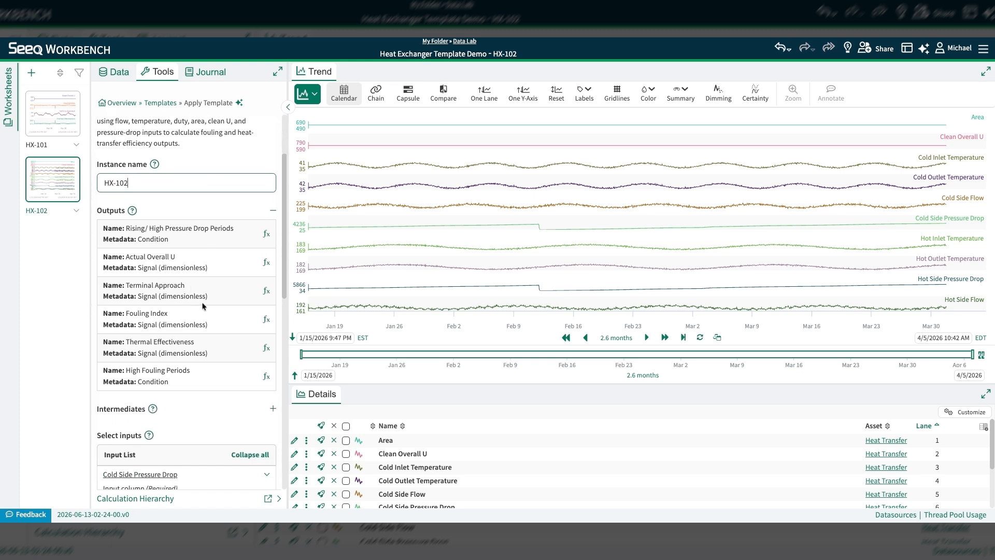
{"action": "scroll", "coordinate": [195, 304], "scroll_direction": "down", "scroll_amount": 5}
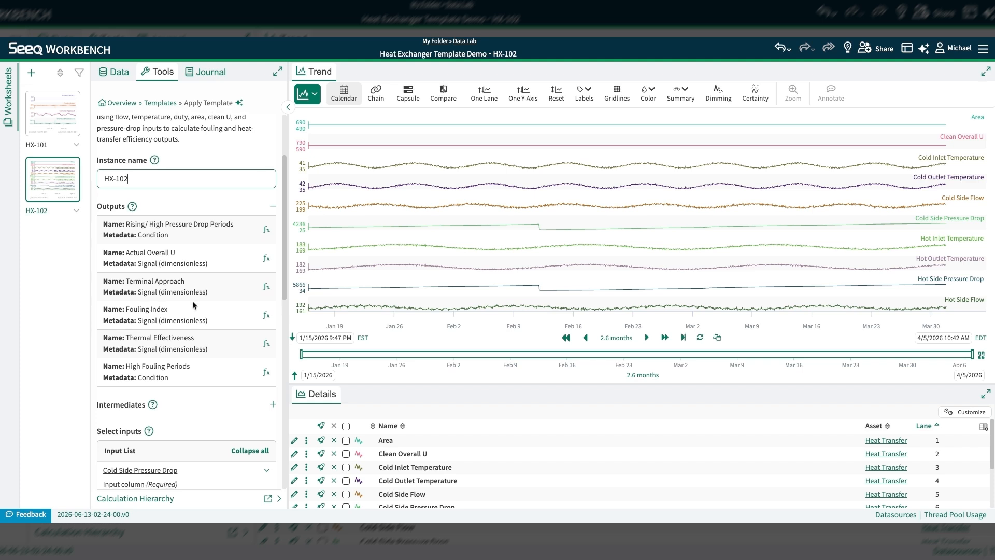
{"action": "scroll", "coordinate": [183, 328], "scroll_direction": "down", "scroll_amount": 2}
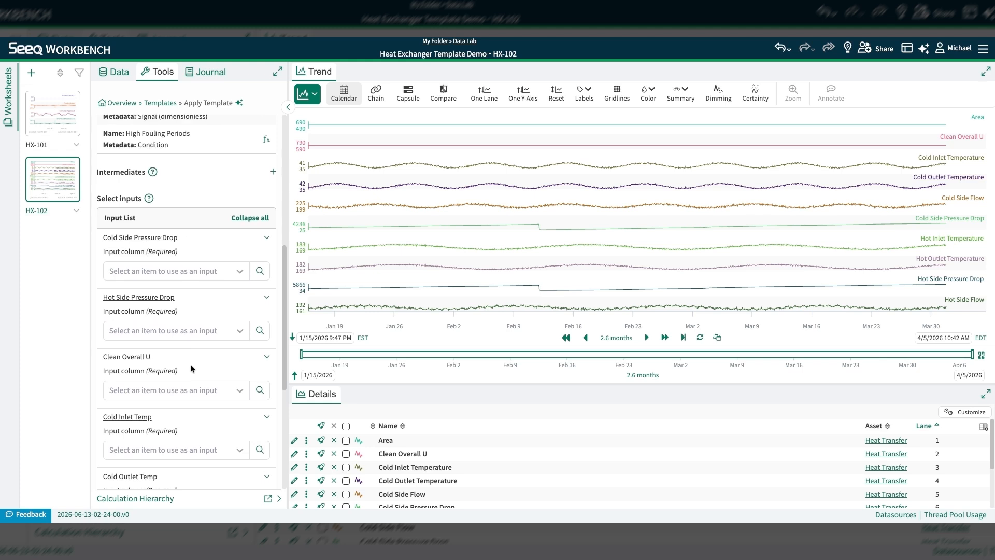
{"action": "scroll", "coordinate": [191, 366], "scroll_direction": "down", "scroll_amount": 1}
{"action": "scroll", "coordinate": [184, 244], "scroll_direction": "down", "scroll_amount": 1}
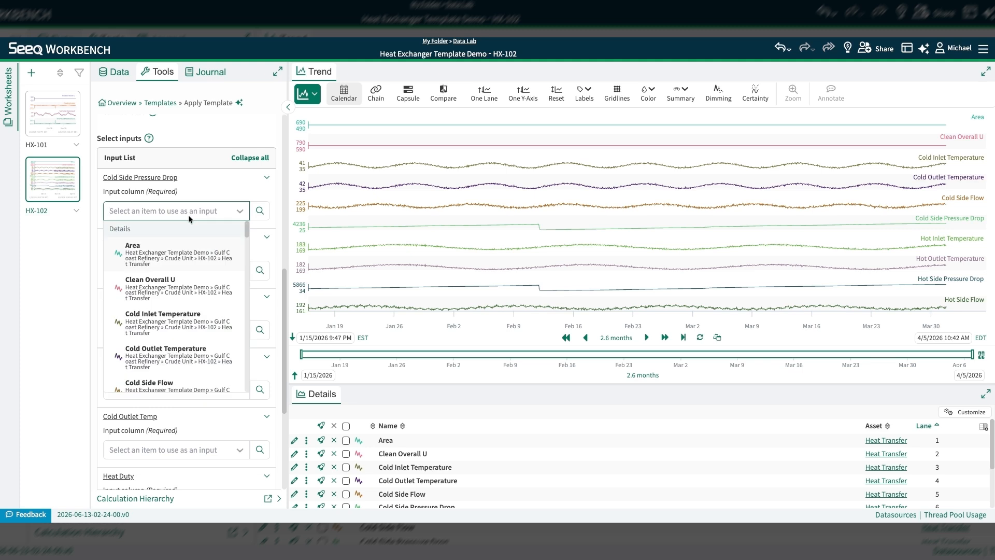
{"action": "scroll", "coordinate": [172, 308], "scroll_direction": "down", "scroll_amount": 5}
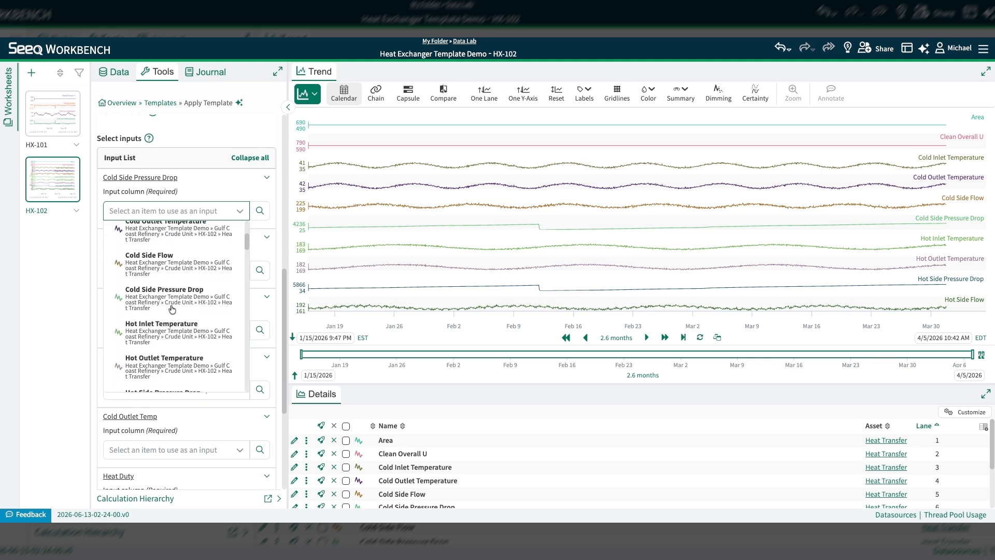
{"action": "scroll", "coordinate": [172, 310], "scroll_direction": "up", "scroll_amount": 3}
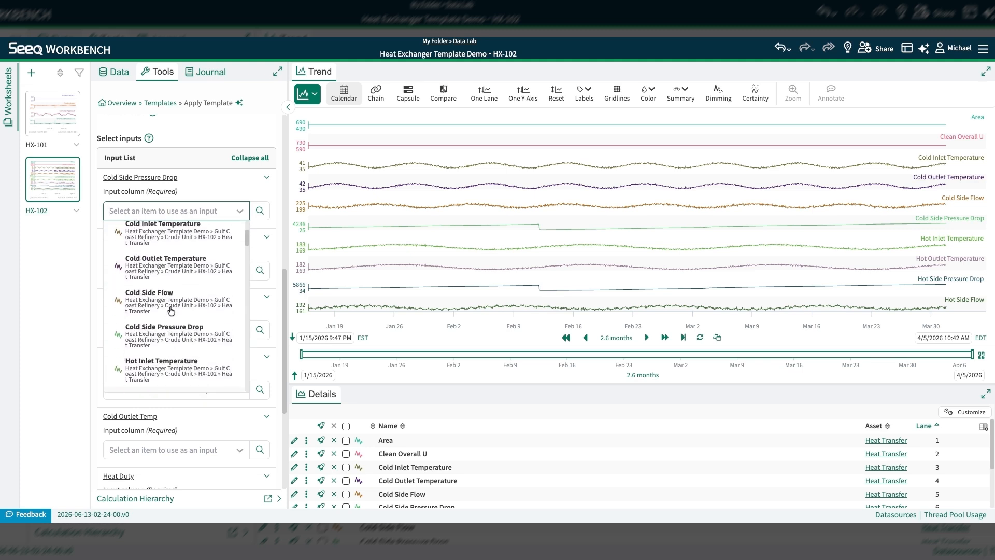
{"action": "left_click", "coordinate": [161, 287]}
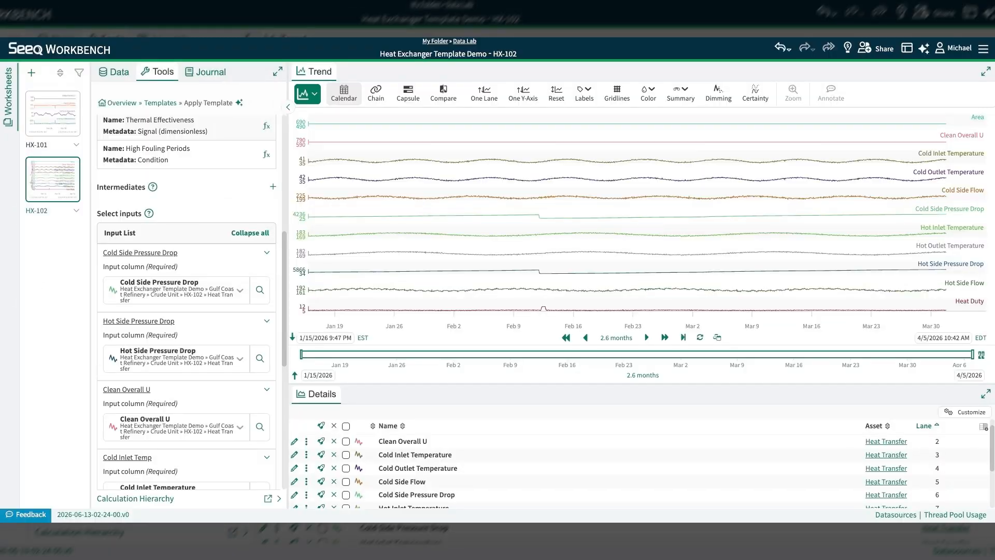
- Check the input mappings, execute the template on HX-102 and look through the items in the details list
{"action": "scroll", "coordinate": [186, 301], "scroll_direction": "down", "scroll_amount": 3}
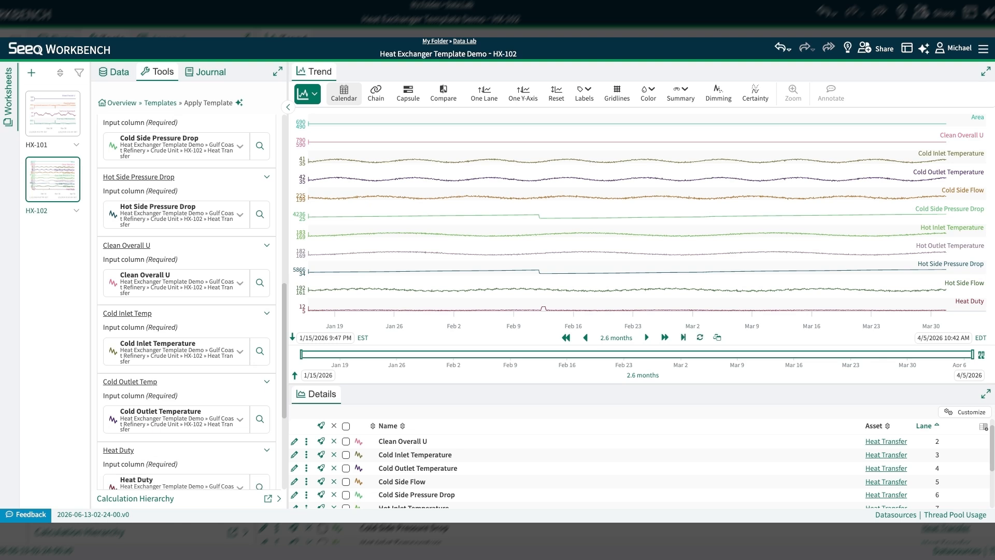
{"action": "scroll", "coordinate": [207, 430], "scroll_direction": "down", "scroll_amount": 4}
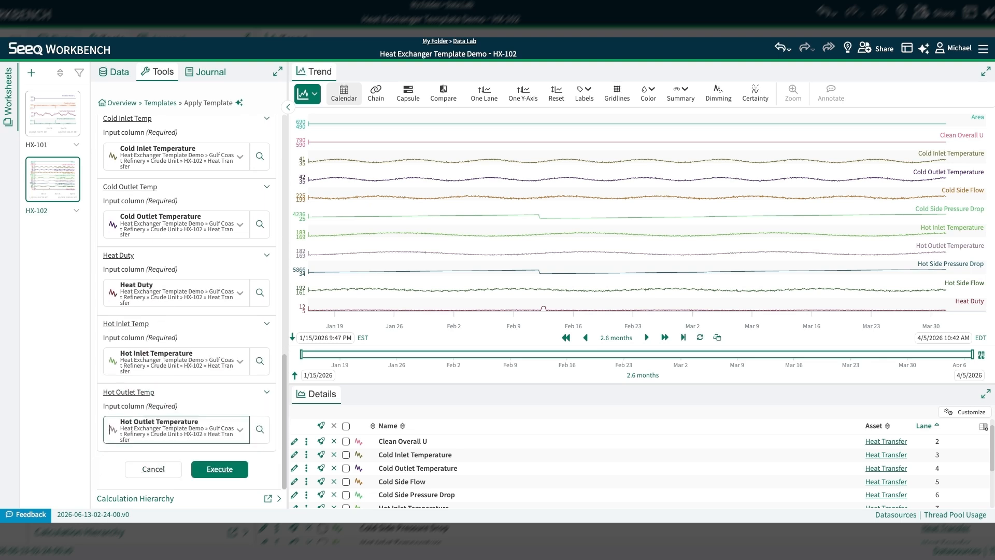
{"action": "left_click", "coordinate": [214, 469]}
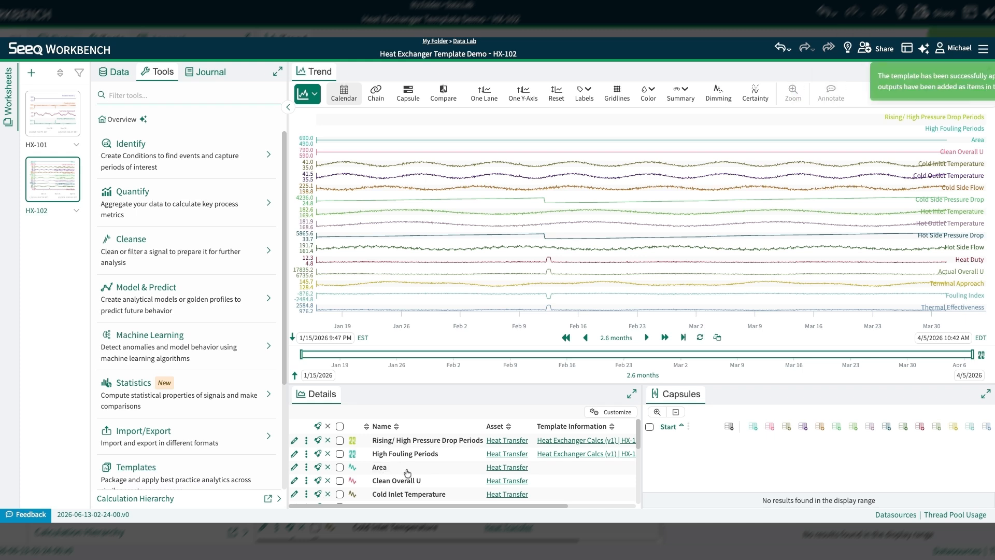
{"action": "scroll", "coordinate": [407, 473], "scroll_direction": "down", "scroll_amount": 1}
{"action": "scroll", "coordinate": [407, 472], "scroll_direction": "up", "scroll_amount": 1}
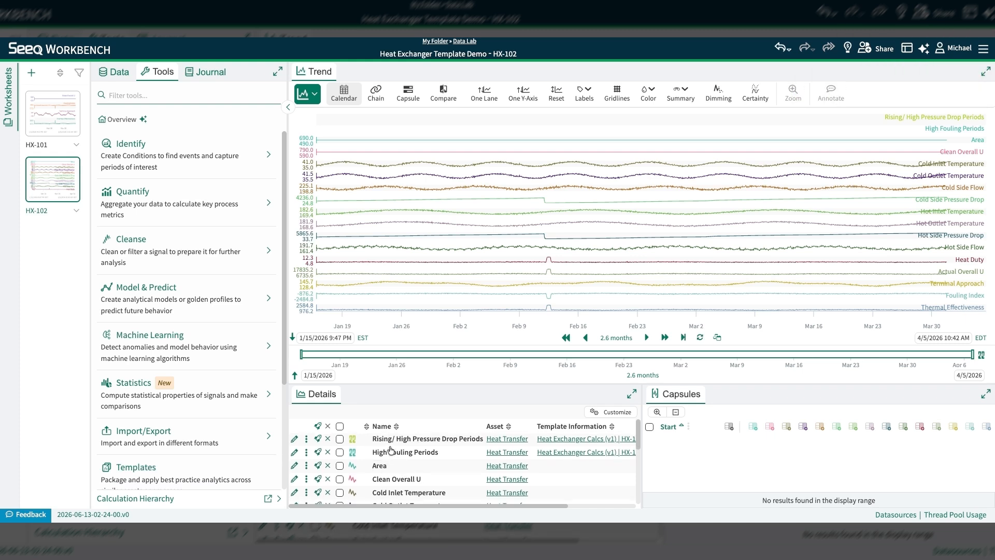
{"action": "scroll", "coordinate": [397, 455], "scroll_direction": "down", "scroll_amount": 5}
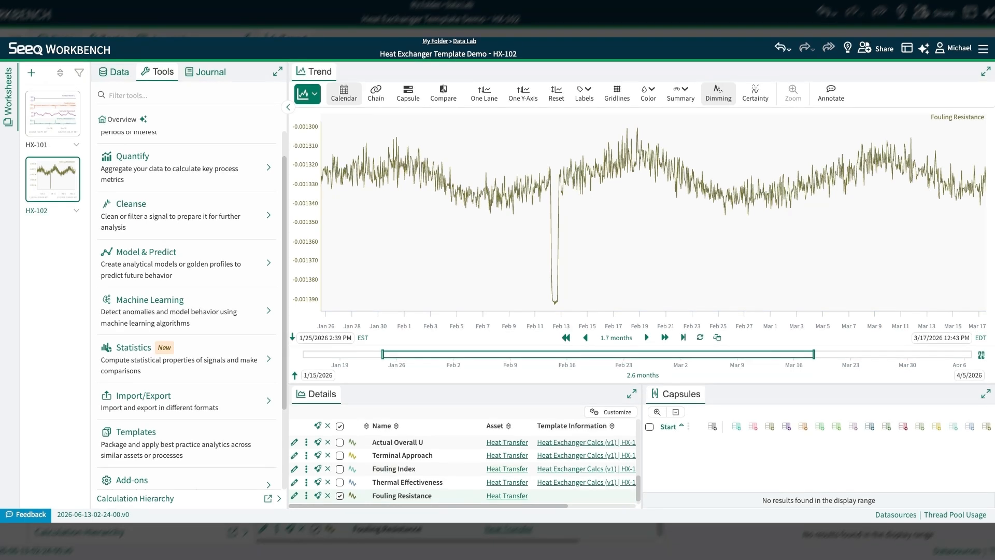
- Create a new draft of the Heat Exchanger Calcs template from v1
{"action": "left_click", "coordinate": [139, 438]}
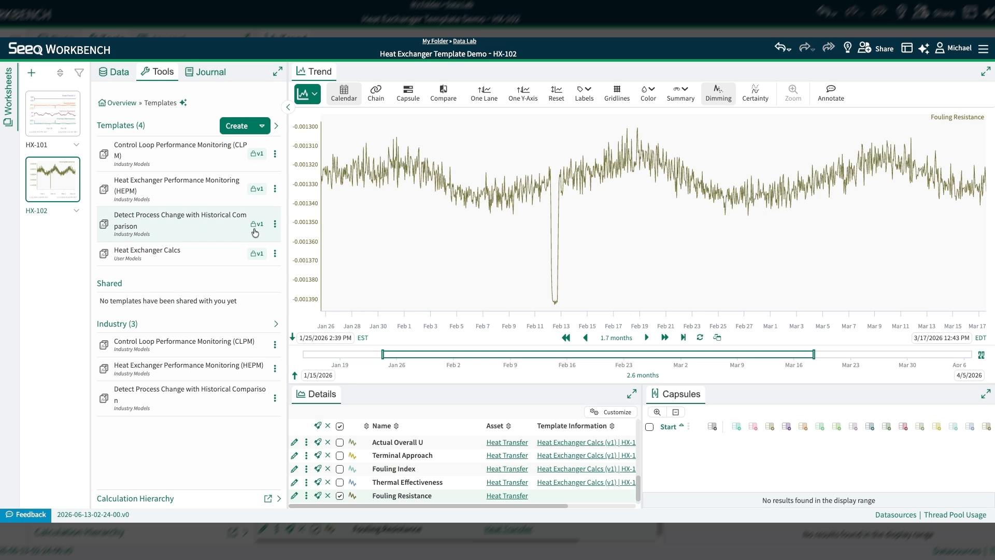
{"action": "left_click", "coordinate": [273, 253]}
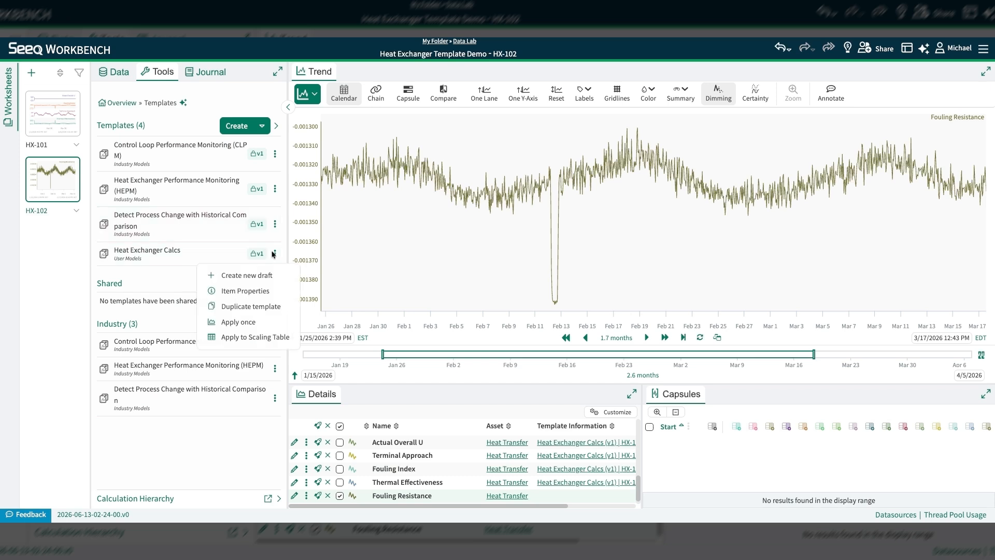
{"action": "left_click", "coordinate": [268, 272]}
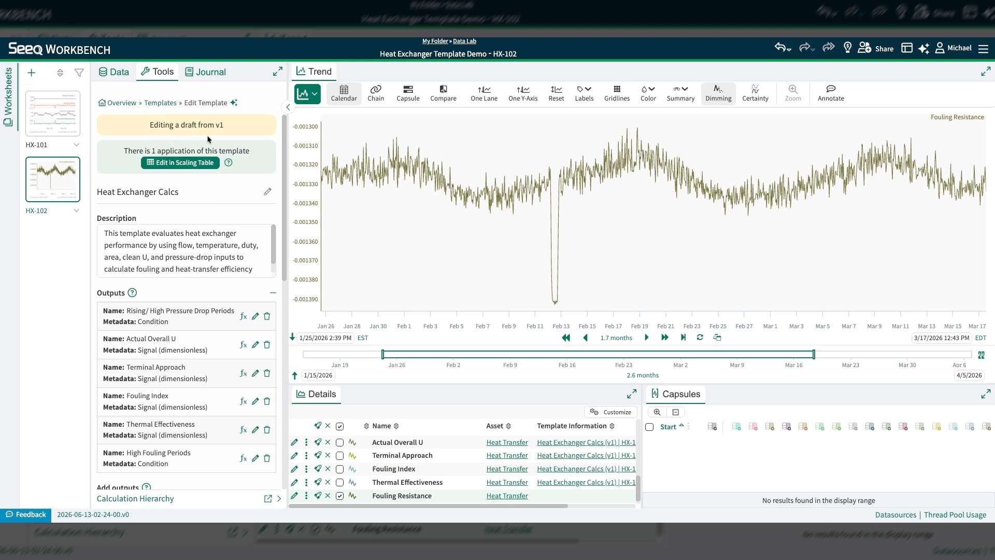
- Add Fouling Resistance to the draft as an output from existing items
{"action": "scroll", "coordinate": [207, 139], "scroll_direction": "down", "scroll_amount": 3}
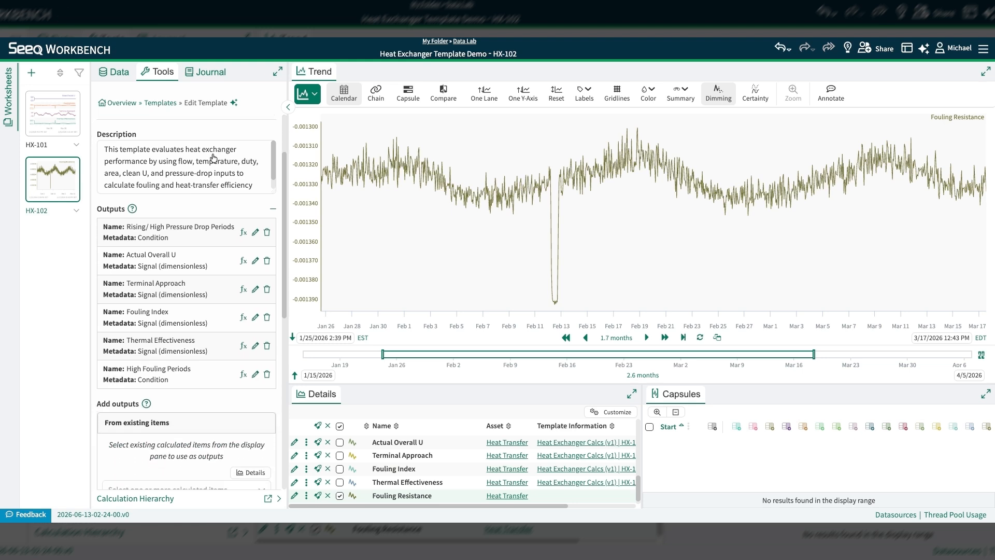
{"action": "scroll", "coordinate": [211, 187], "scroll_direction": "down", "scroll_amount": 3}
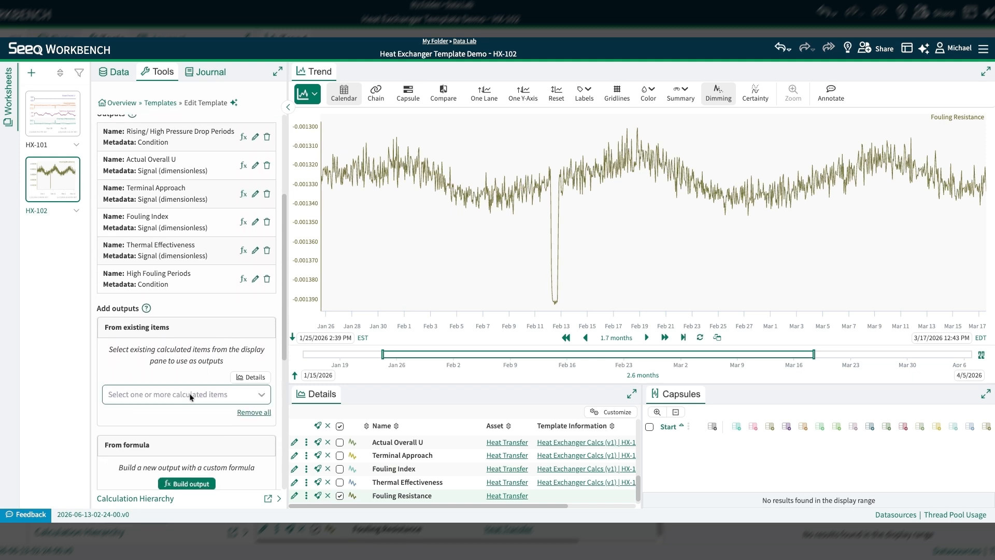
{"action": "left_click", "coordinate": [191, 397]}
{"action": "scroll", "coordinate": [191, 397], "scroll_direction": "down", "scroll_amount": 5}
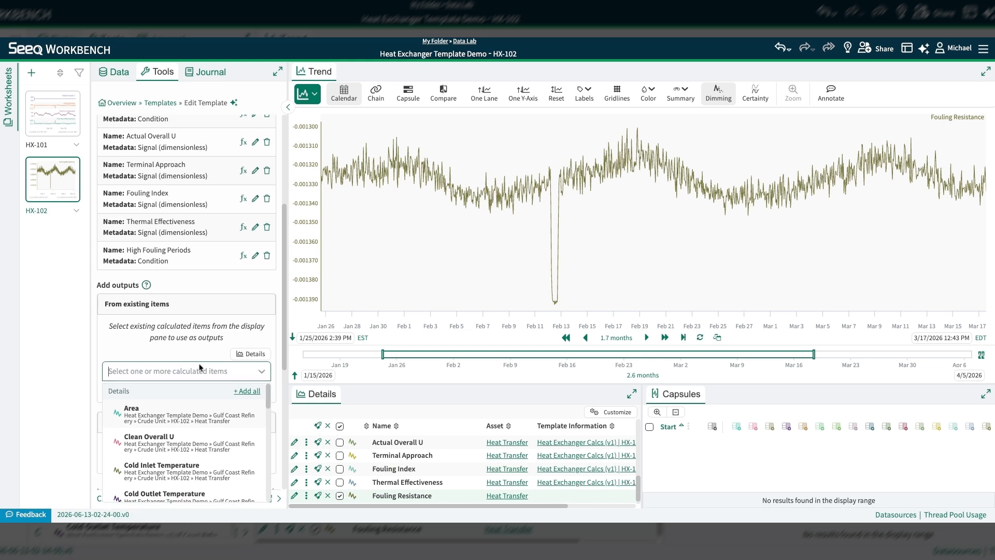
{"action": "scroll", "coordinate": [210, 392], "scroll_direction": "down", "scroll_amount": 5}
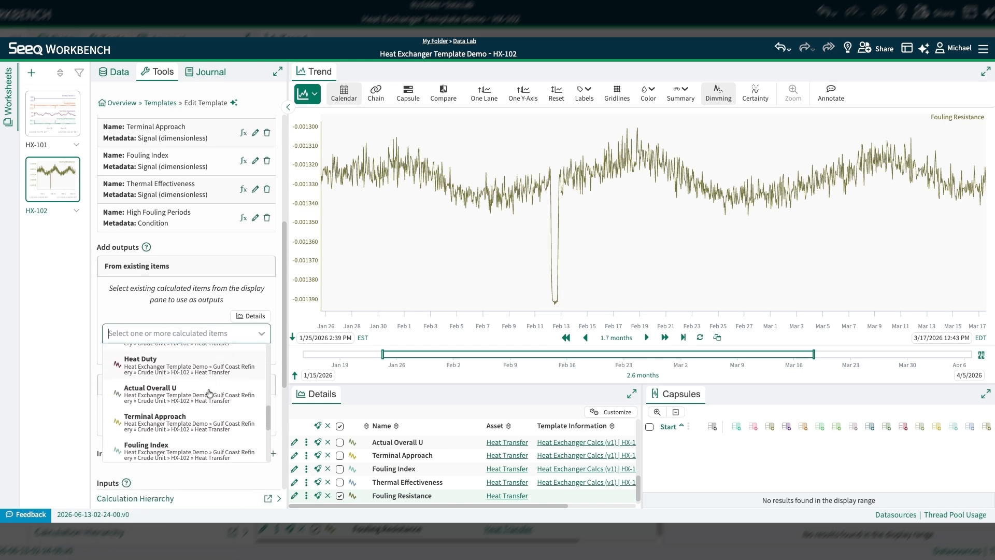
{"action": "scroll", "coordinate": [210, 404], "scroll_direction": "up", "scroll_amount": 3}
{"action": "scroll", "coordinate": [209, 425], "scroll_direction": "down", "scroll_amount": 1}
{"action": "left_click", "coordinate": [209, 444]}
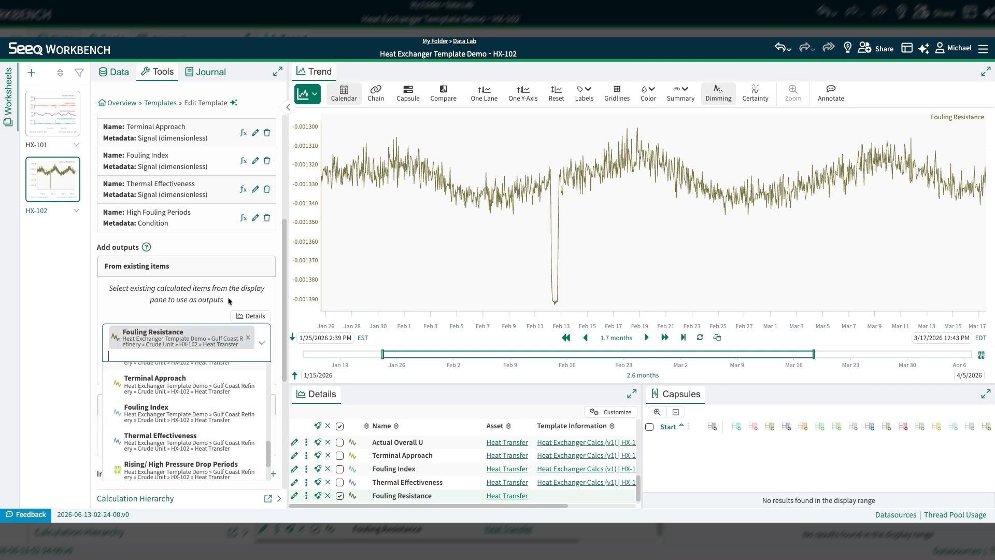
{"action": "scroll", "coordinate": [210, 308], "scroll_direction": "down", "scroll_amount": 1}
{"action": "left_click", "coordinate": [128, 271]}
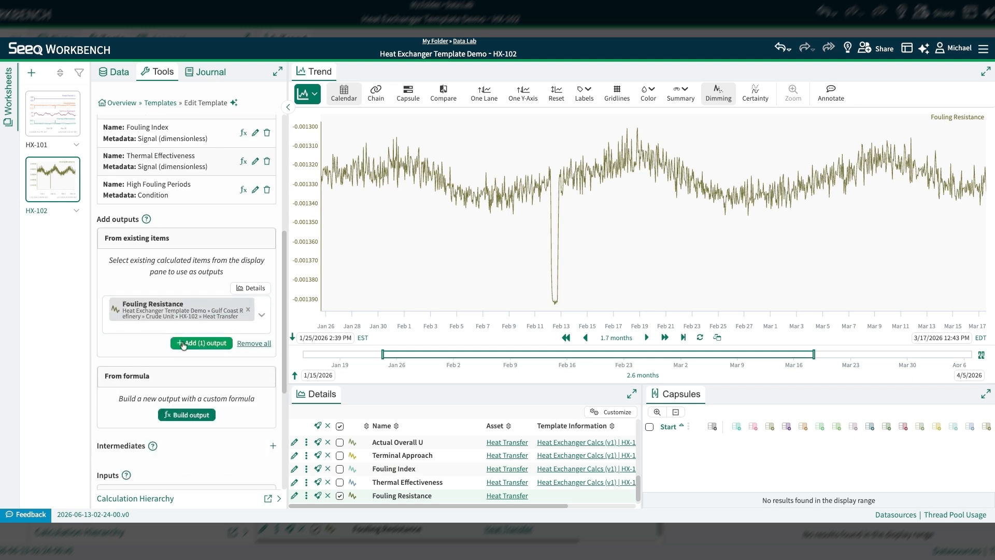
{"action": "left_click", "coordinate": [202, 343]}
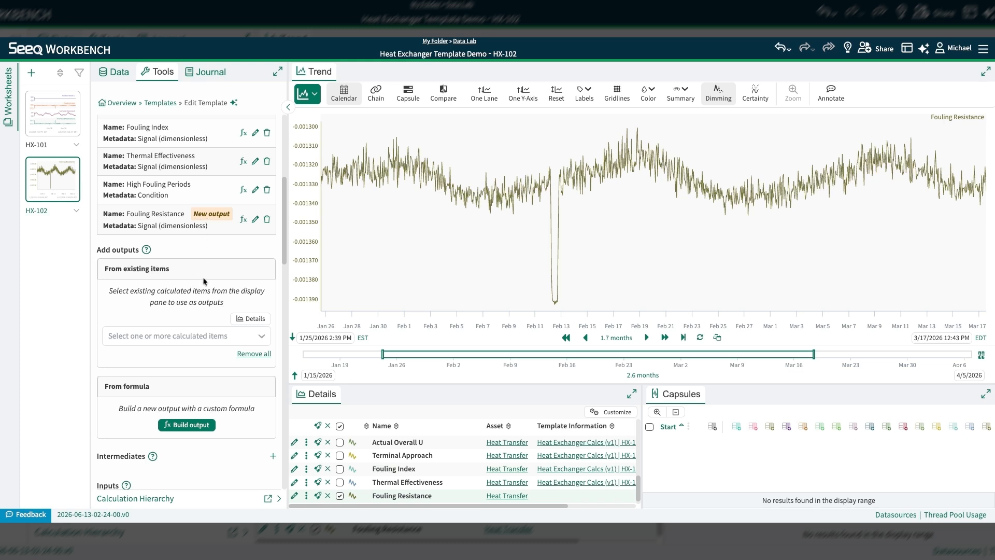
- Map the draft's new HX-102 inputs to matching existing template inputs, including Clean Overall U, Hot Inlet Temp and Hot Outlet Temp
{"action": "scroll", "coordinate": [205, 283], "scroll_direction": "down", "scroll_amount": 5}
{"action": "scroll", "coordinate": [205, 336], "scroll_direction": "down", "scroll_amount": 1}
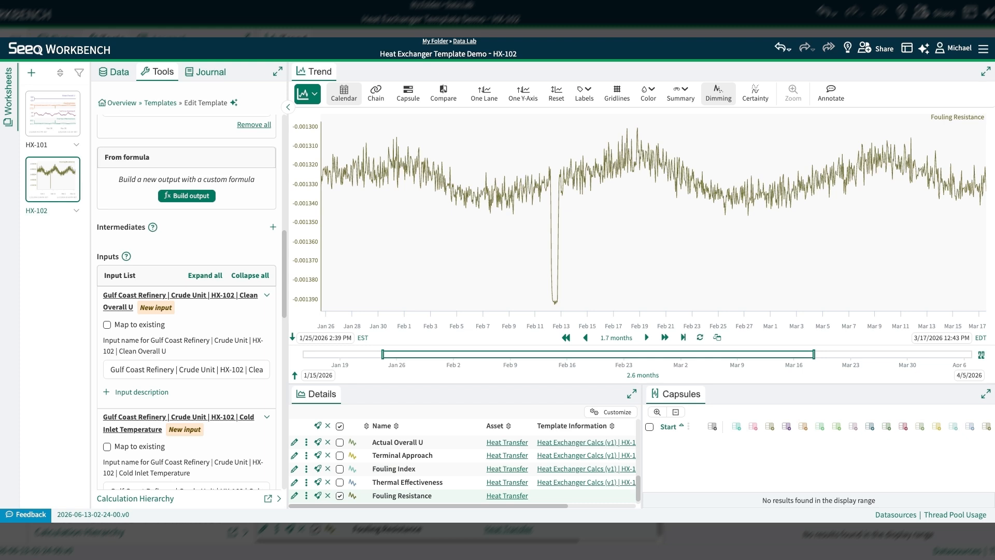
{"action": "left_click", "coordinate": [107, 326]}
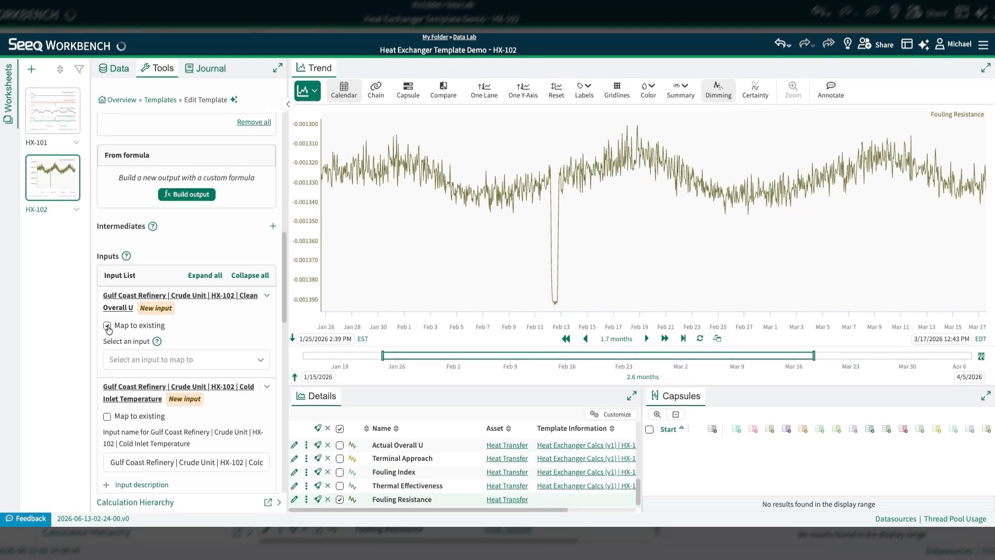
{"action": "left_click", "coordinate": [174, 365]}
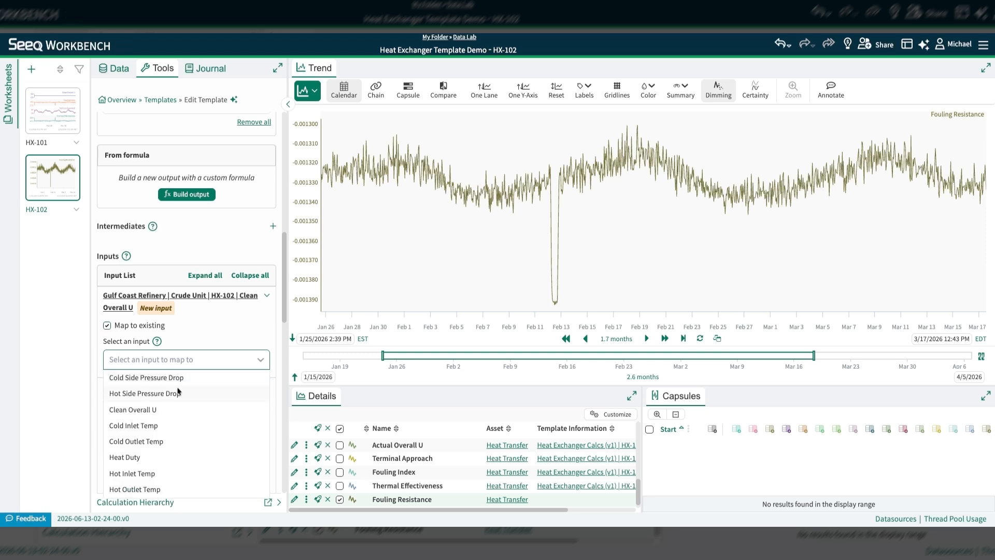
{"action": "left_click", "coordinate": [174, 410]}
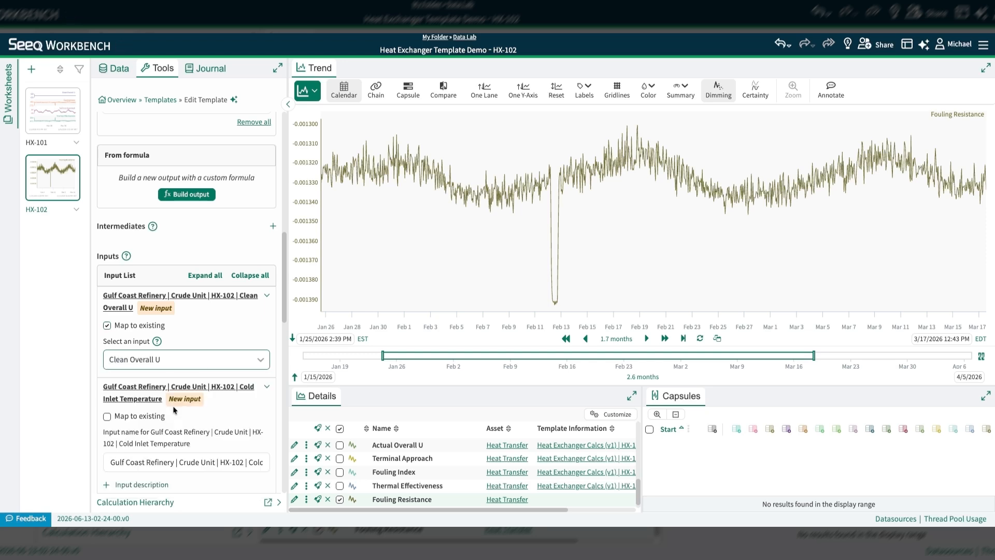
{"action": "left_click", "coordinate": [108, 417]}
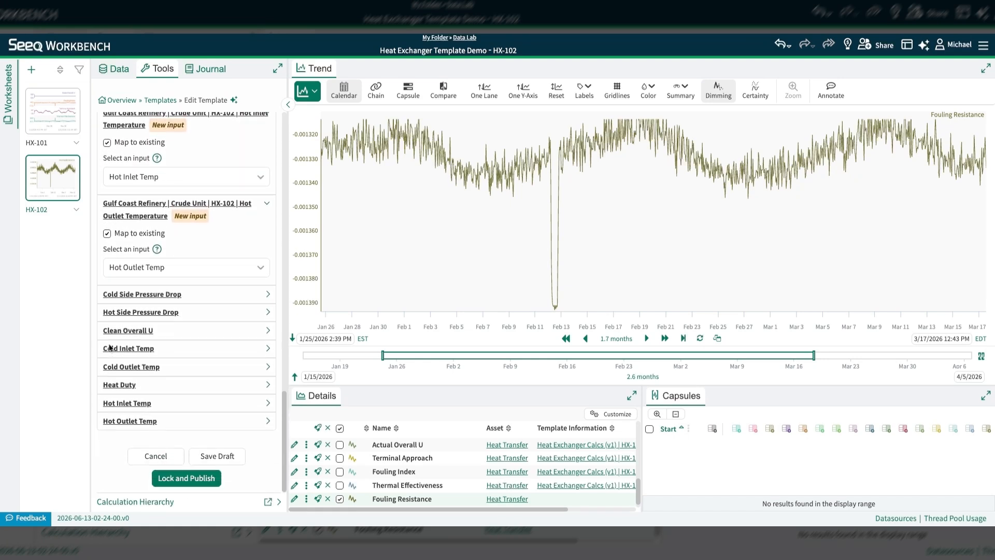
- Lock and publish the Heat Exchanger Calcs draft, acknowledging that locking is permanent
{"action": "left_click", "coordinate": [180, 478]}
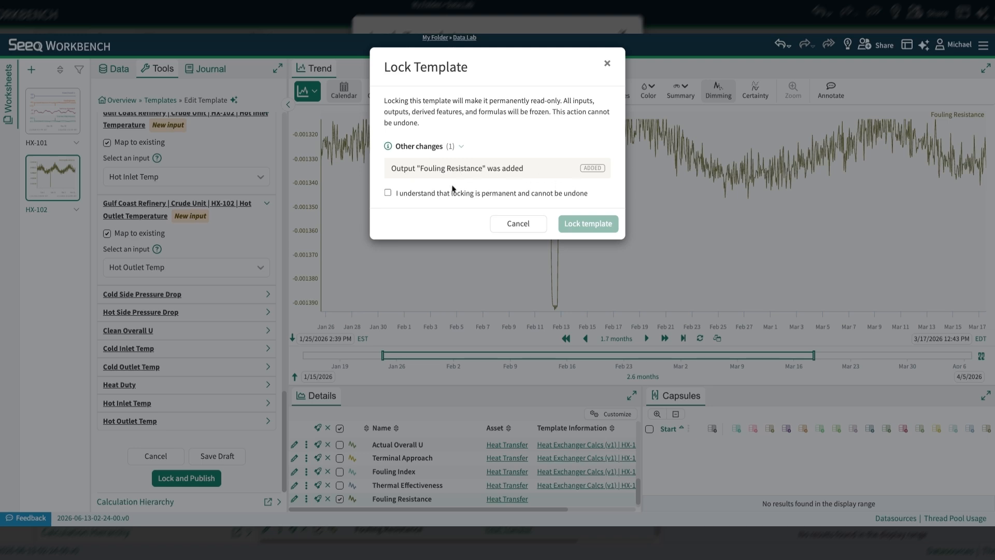
{"action": "left_click", "coordinate": [387, 194]}
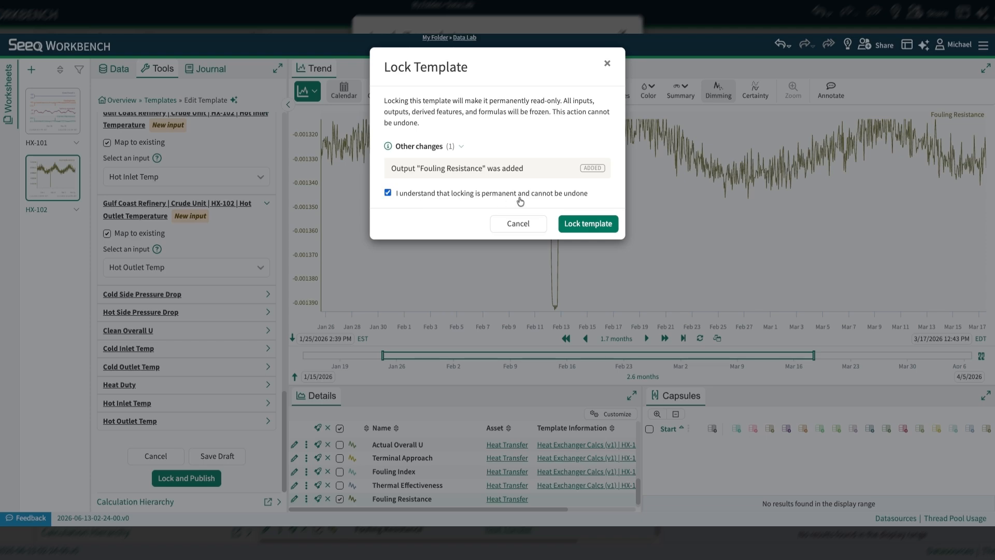
{"action": "left_click", "coordinate": [575, 224]}
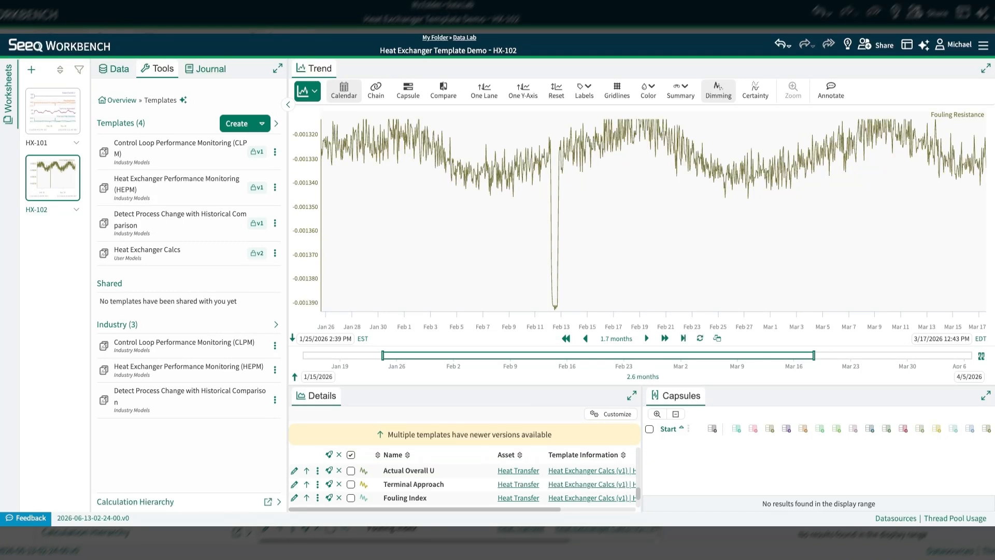
- Open the Heat Exchanger Calcs template and check which versions can be applied, keeping the current selection
{"action": "left_click", "coordinate": [178, 255]}
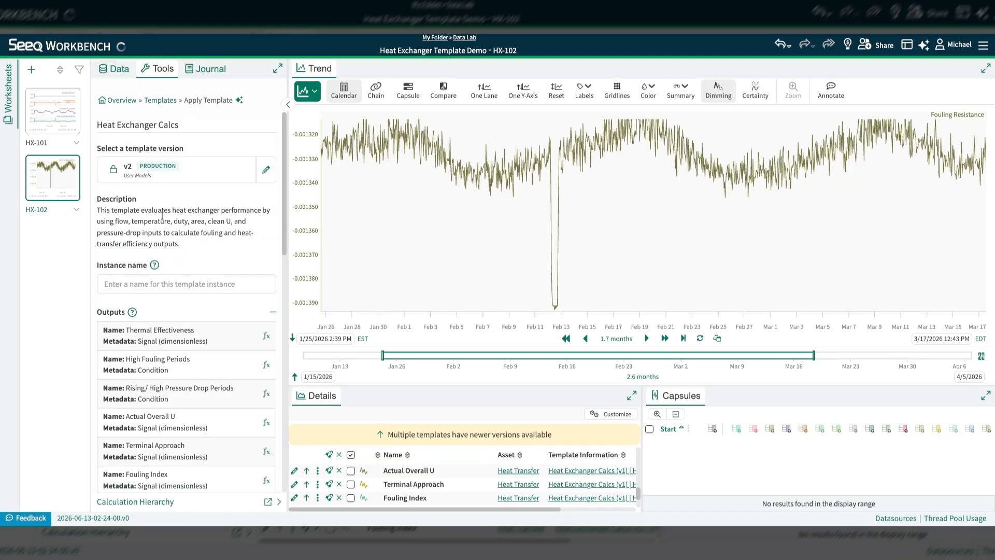
{"action": "left_click", "coordinate": [175, 179]}
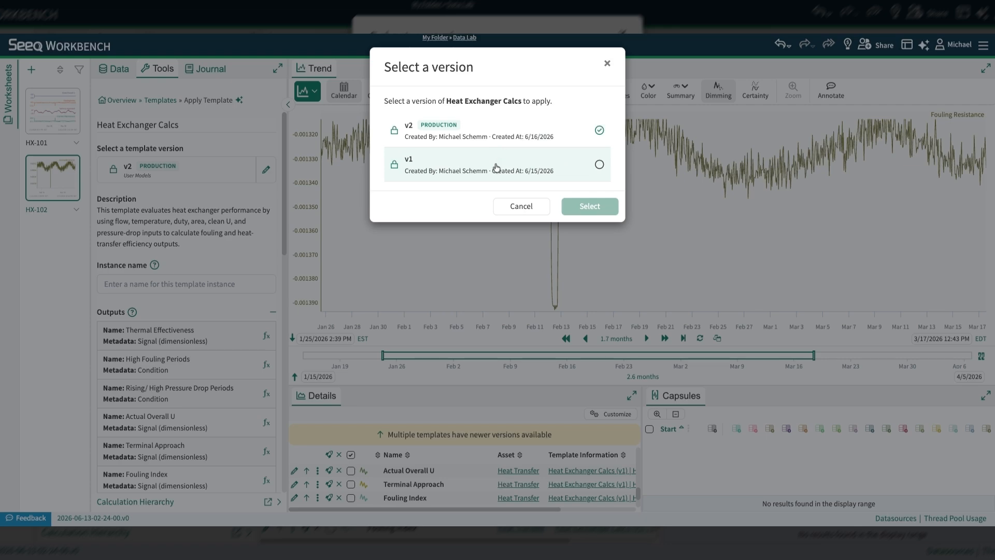
{"action": "left_click", "coordinate": [521, 206]}
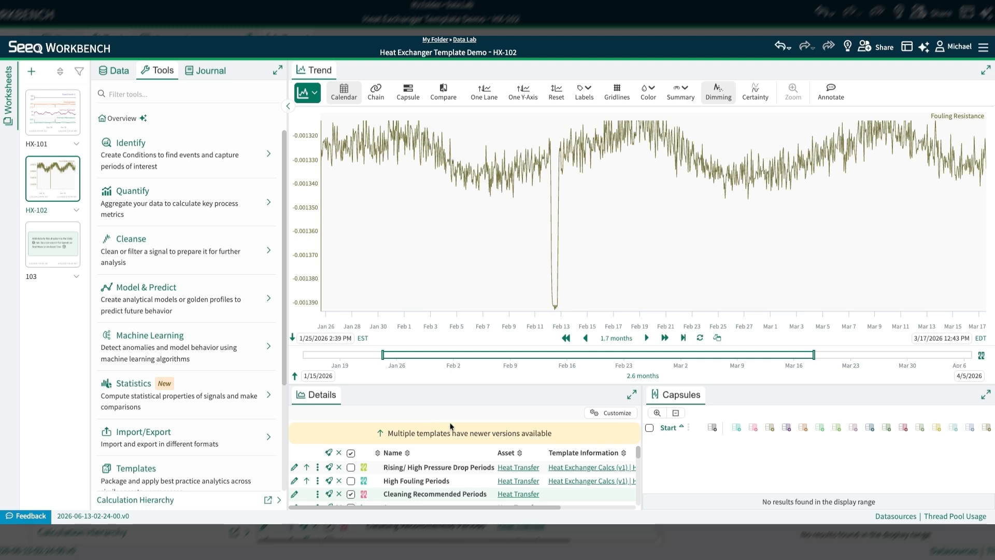
- Upgrade the HX-102 template instance to v2, reviewing the change summary, outputs and input mappings before executing it
{"action": "left_click", "coordinate": [307, 469]}
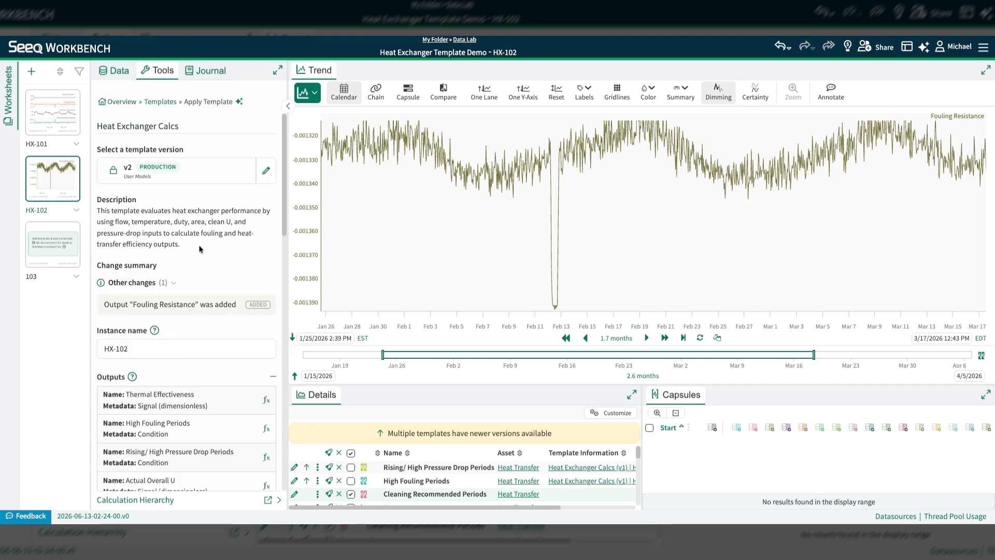
{"action": "scroll", "coordinate": [217, 352], "scroll_direction": "down", "scroll_amount": 3}
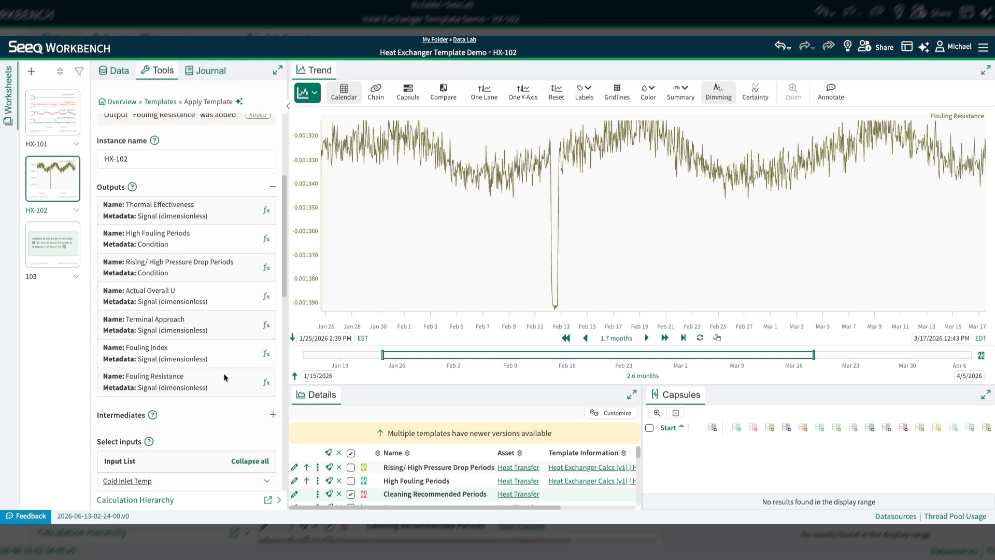
{"action": "scroll", "coordinate": [224, 377], "scroll_direction": "up", "scroll_amount": 2}
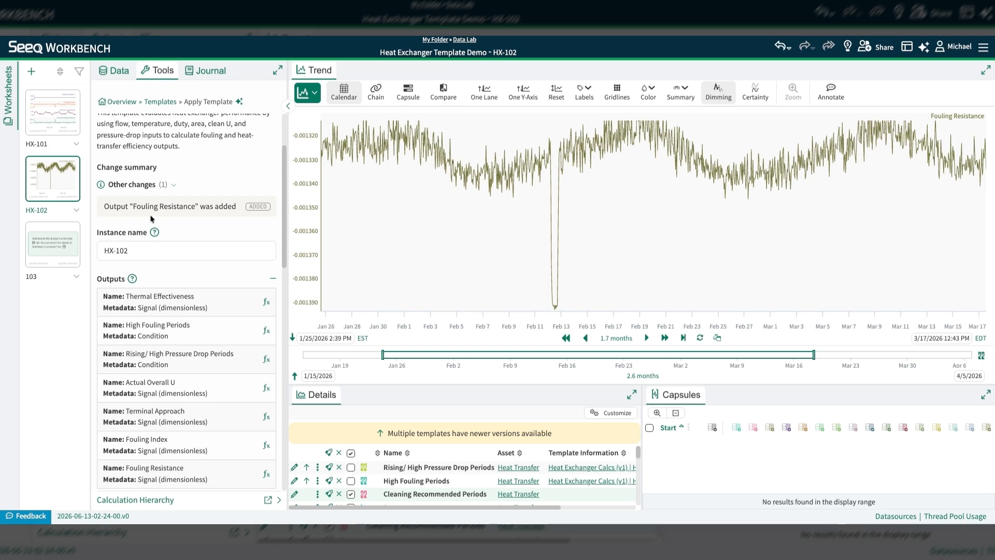
{"action": "scroll", "coordinate": [196, 230], "scroll_direction": "down", "scroll_amount": 10}
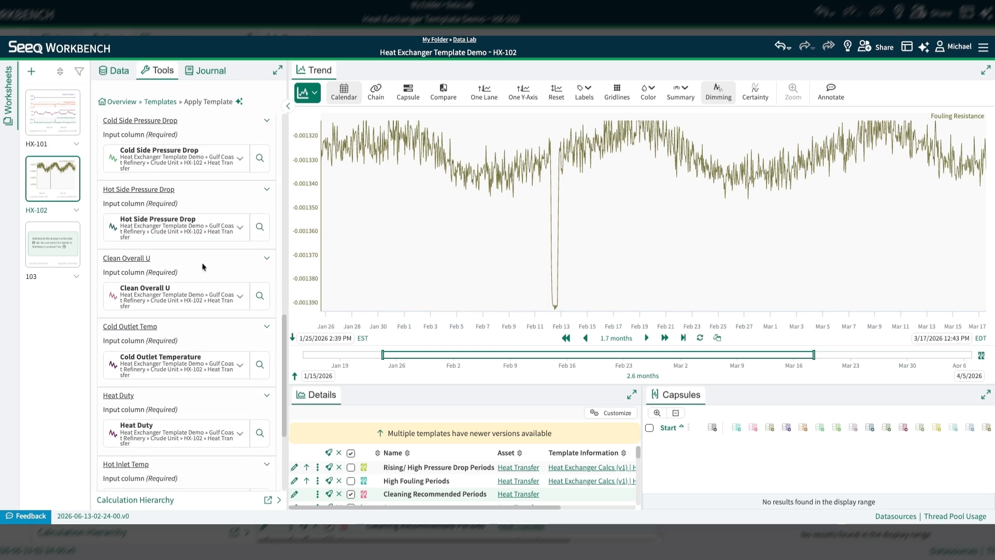
{"action": "left_click", "coordinate": [186, 476]}
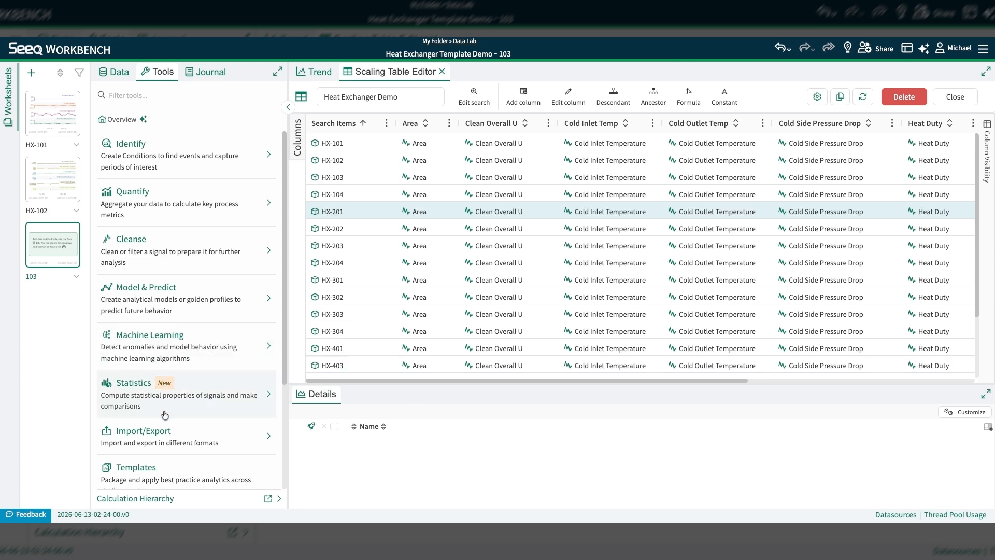
- Start applying the Heat Exchanger Calcs template to the Heat Exchanger Demo scaling table
{"action": "left_click", "coordinate": [174, 475]}
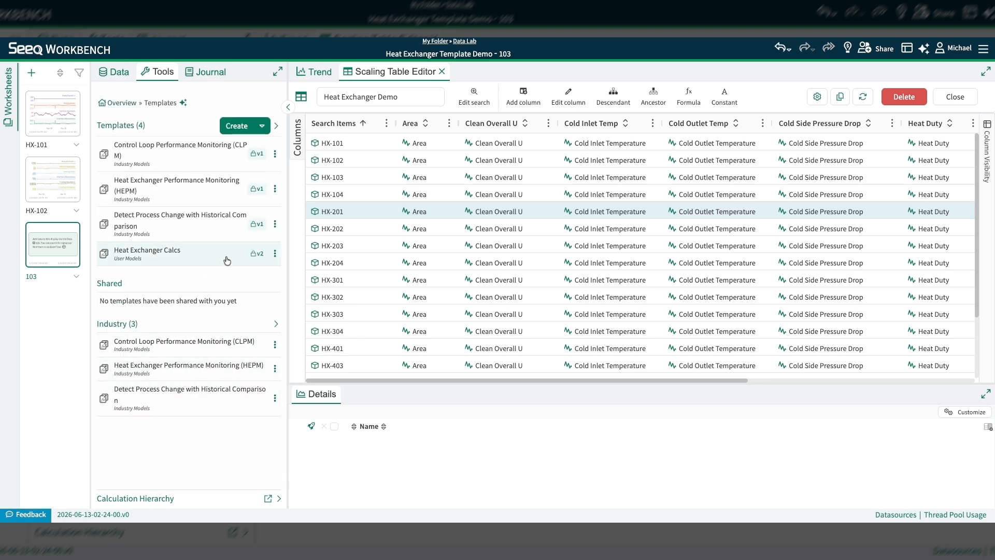
{"action": "left_click", "coordinate": [274, 254]}
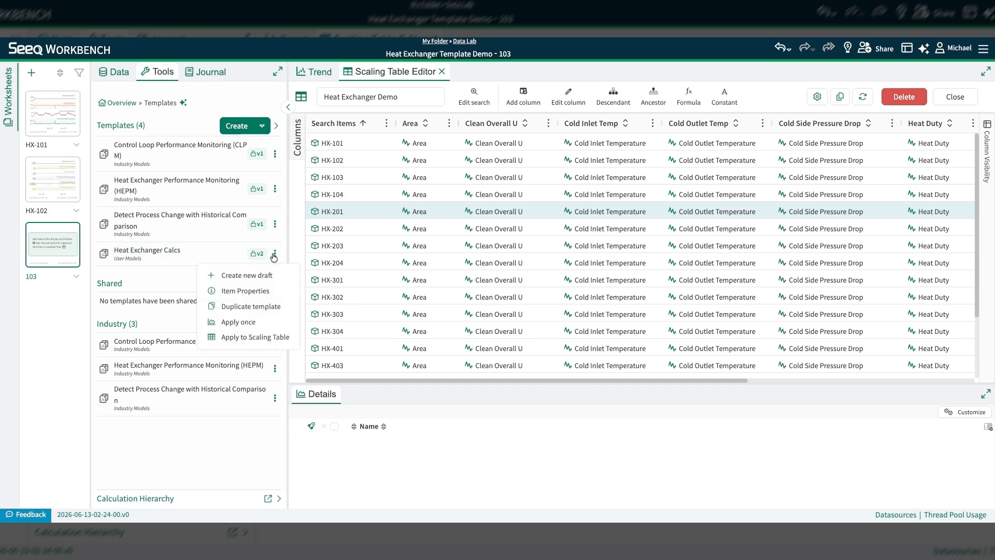
{"action": "left_click", "coordinate": [263, 336]}
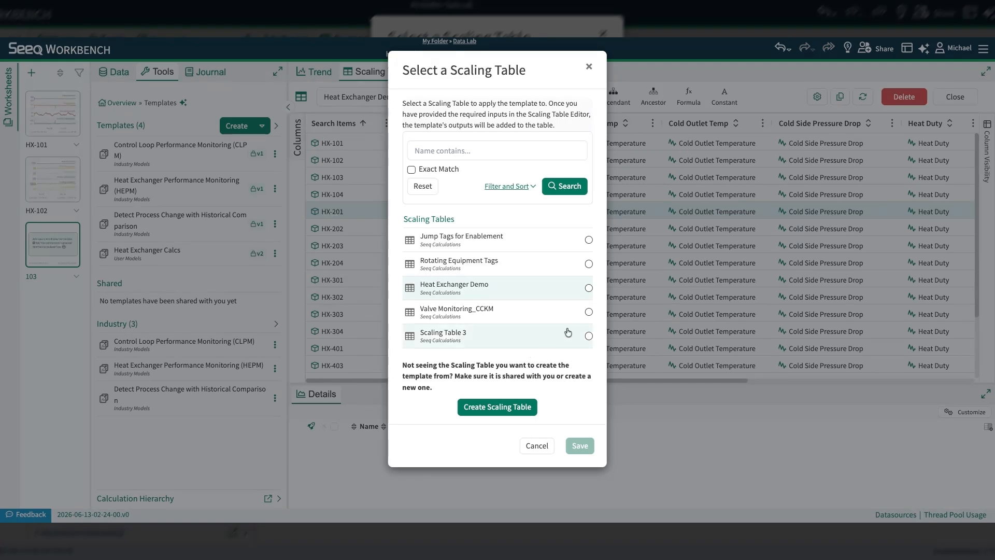
{"action": "left_click", "coordinate": [588, 289]}
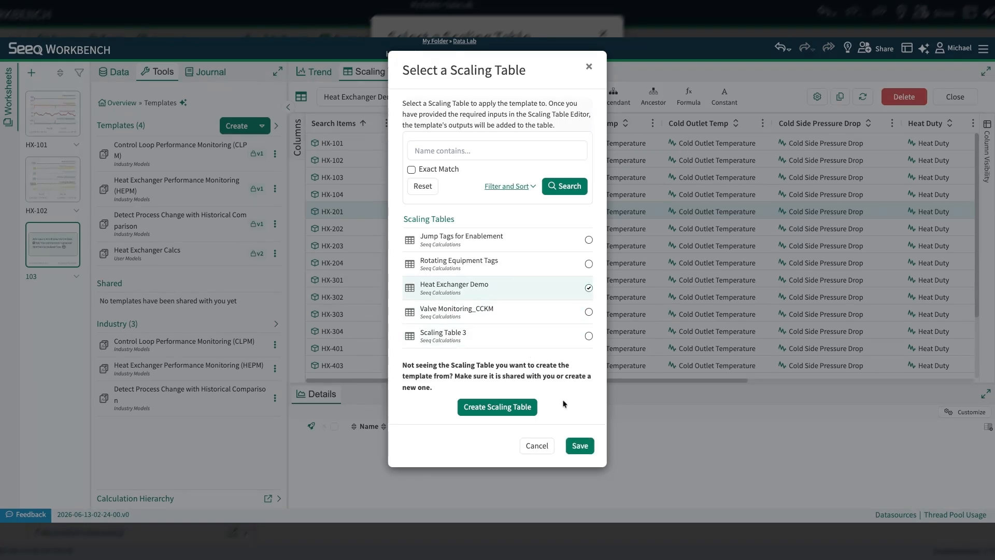
{"action": "left_click", "coordinate": [578, 447]}
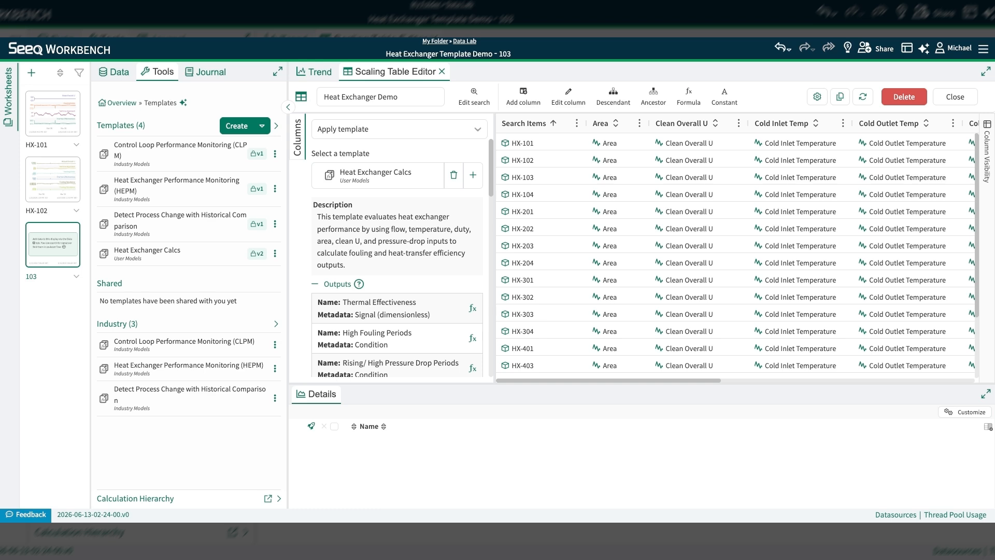
- Match each template input to its same-named table column, including Cold Inlet Temp, Cold Side Pressure Drop and Hot Outlet Temp, and save the mapping
{"action": "scroll", "coordinate": [398, 266], "scroll_direction": "down", "scroll_amount": 3}
{"action": "scroll", "coordinate": [399, 266], "scroll_direction": "down", "scroll_amount": 2}
{"action": "scroll", "coordinate": [399, 267], "scroll_direction": "down", "scroll_amount": 6}
{"action": "scroll", "coordinate": [399, 267], "scroll_direction": "down", "scroll_amount": 1}
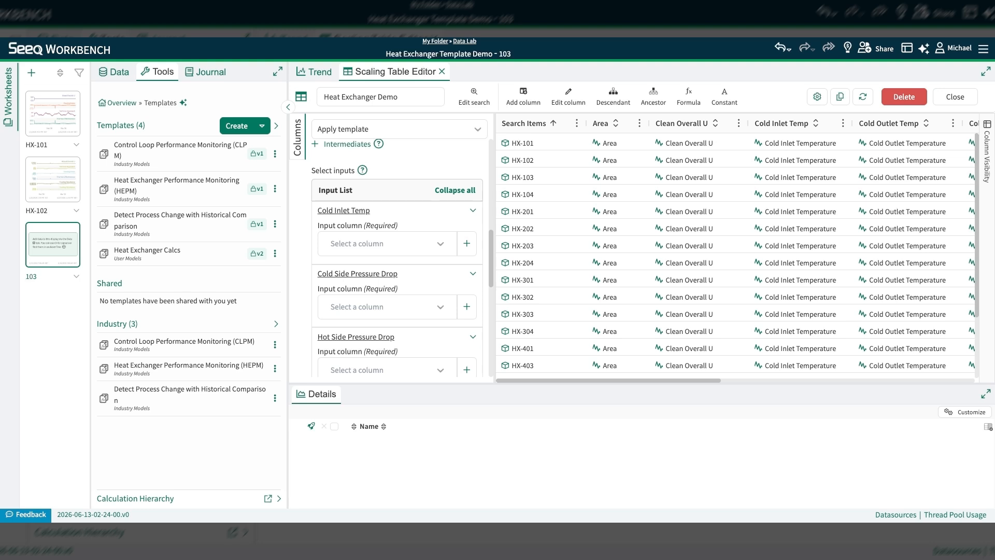
{"action": "left_click", "coordinate": [409, 246]}
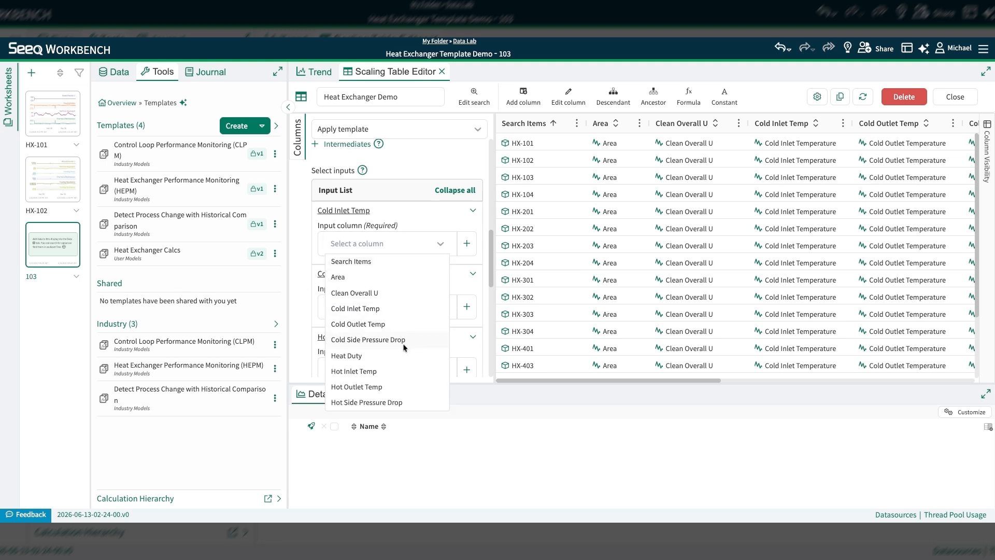
{"action": "left_click", "coordinate": [399, 311]}
{"action": "left_click", "coordinate": [402, 310]}
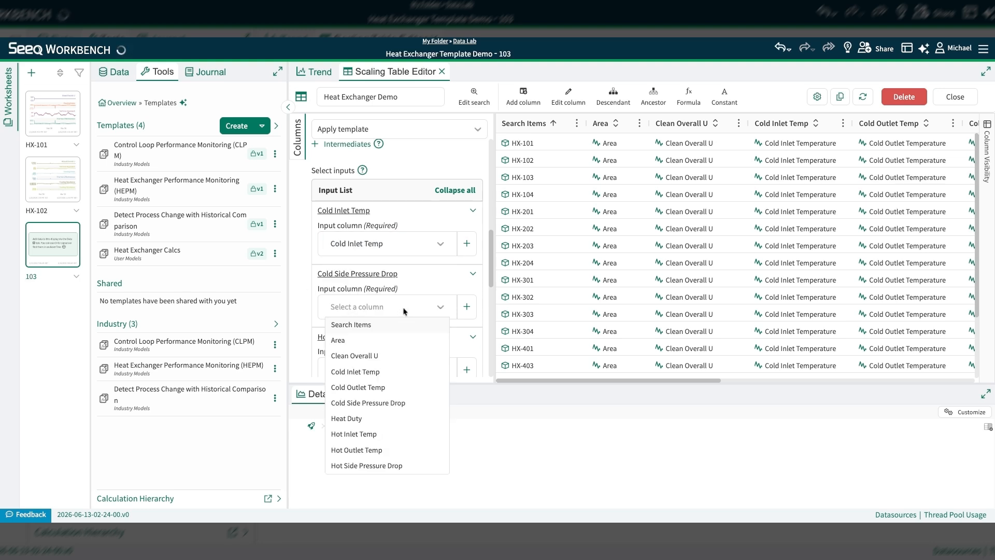
{"action": "left_click", "coordinate": [401, 402]}
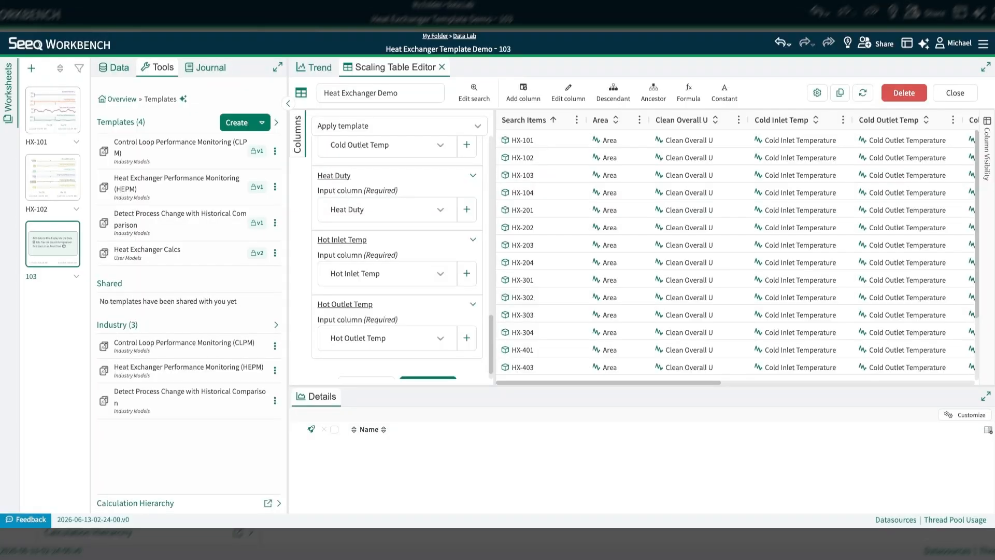
{"action": "scroll", "coordinate": [328, 329], "scroll_direction": "down", "scroll_amount": 1}
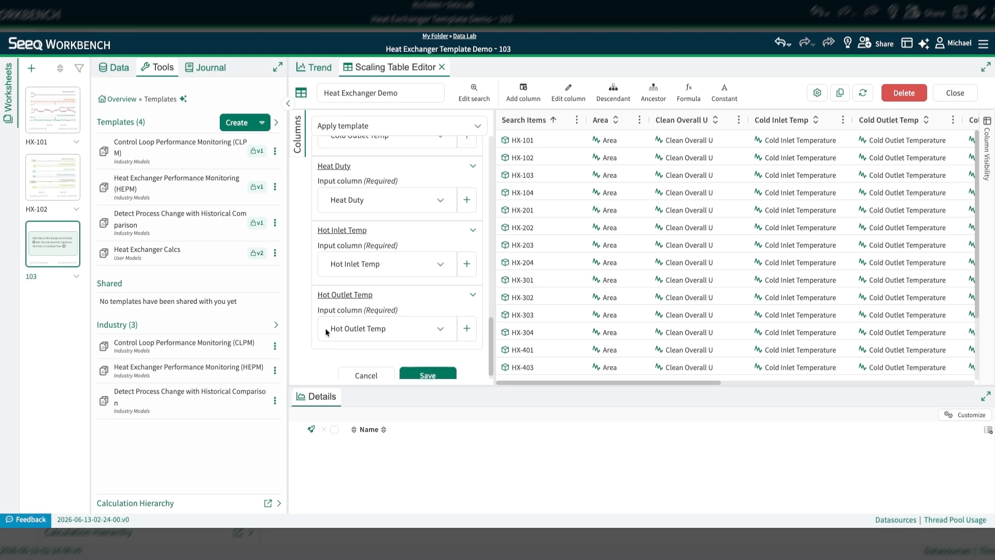
{"action": "left_click", "coordinate": [445, 367]}
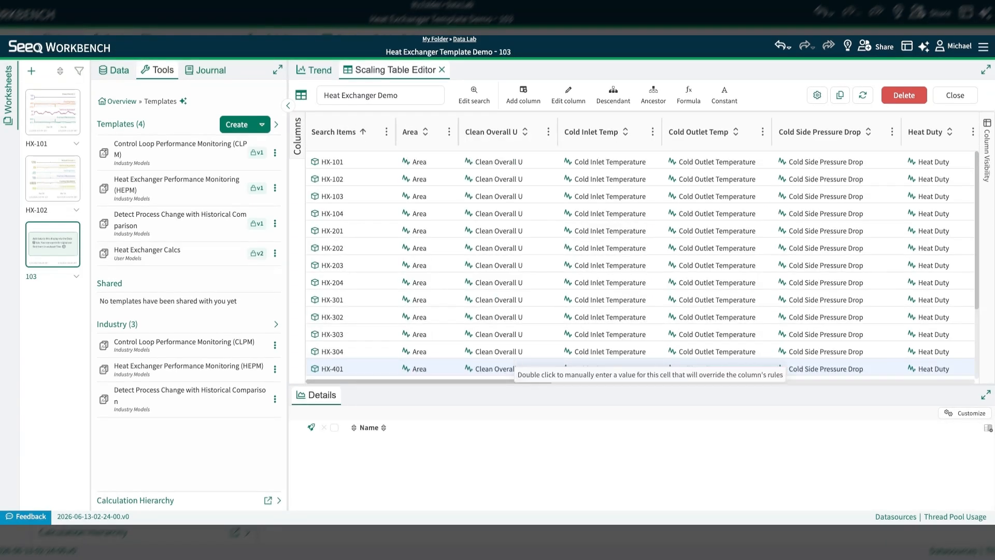
- Examine the Heat Exchanger Calcs output columns across the scaling table, through Fouling Resistance and High Fouling Periods
{"action": "scroll", "coordinate": [516, 319], "scroll_direction": "right", "scroll_amount": 10}
{"action": "scroll", "coordinate": [516, 318], "scroll_direction": "right", "scroll_amount": 10}
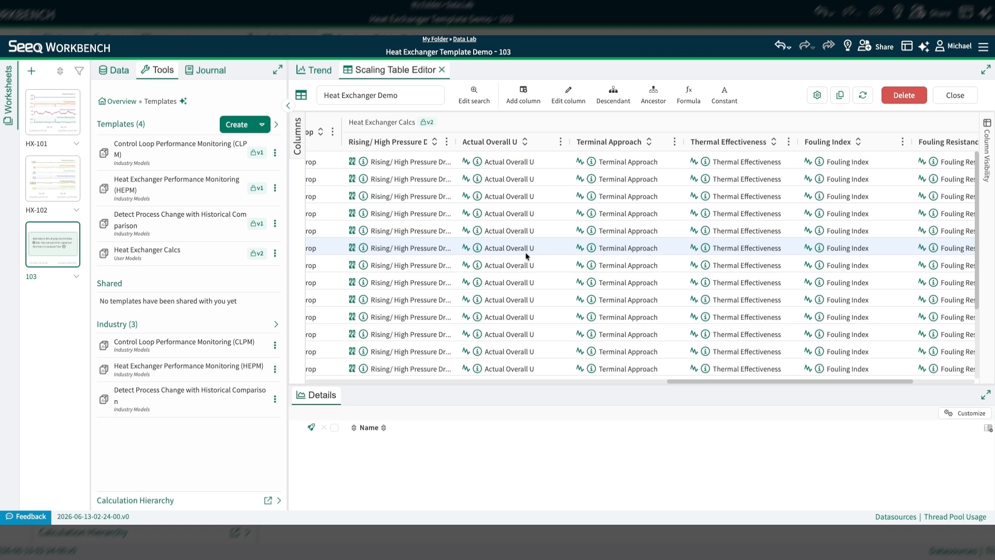
{"action": "scroll", "coordinate": [613, 296], "scroll_direction": "right", "scroll_amount": 3}
{"action": "scroll", "coordinate": [613, 296], "scroll_direction": "right", "scroll_amount": 1}
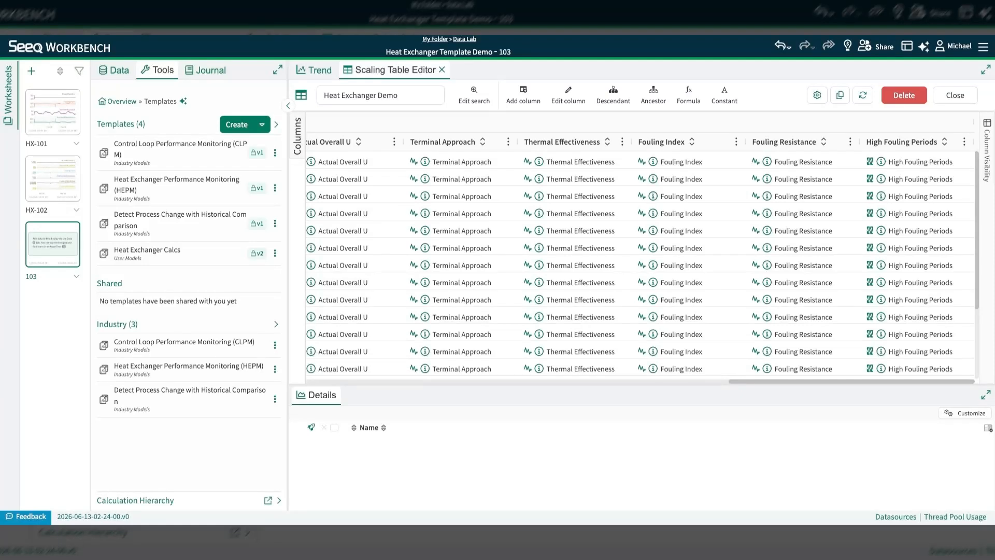